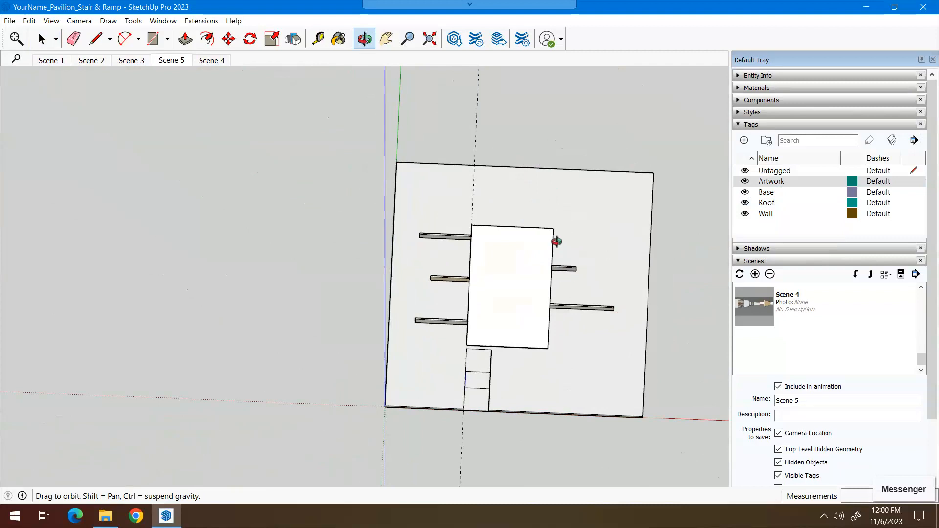
Step: Examine the pavilion from above and from its sides, checking how far the roof slab reaches over the walls
{"action": "left_click_drag", "start_coordinate": [524, 341], "coordinate": [323, 352]}
{"action": "scroll", "coordinate": [323, 352], "scroll_direction": "down", "scroll_amount": 5}
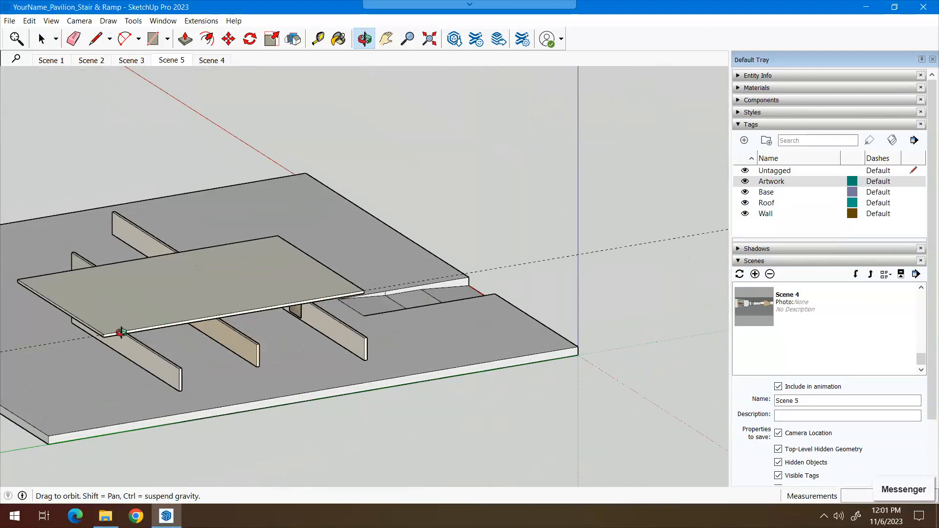
{"action": "left_click_drag", "start_coordinate": [104, 358], "coordinate": [583, 331]}
{"action": "scroll", "coordinate": [582, 331], "scroll_direction": "up", "scroll_amount": 3}
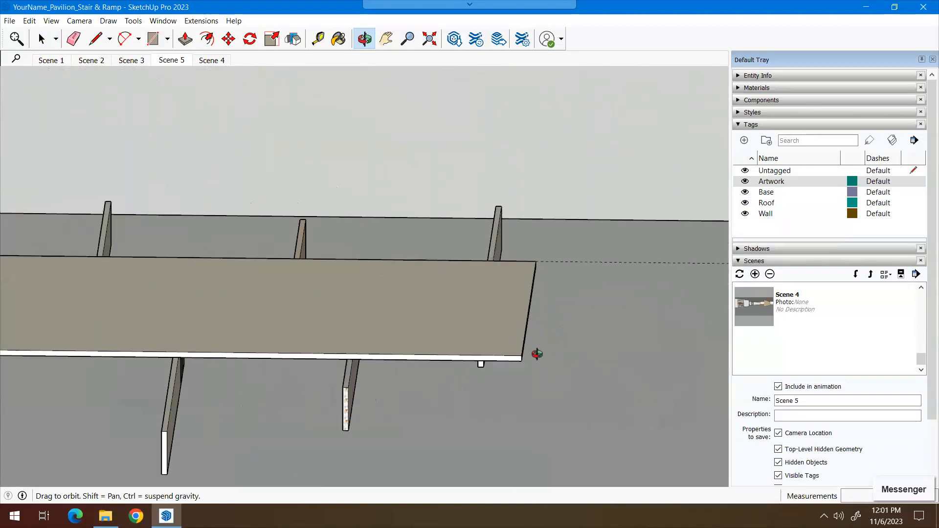
{"action": "scroll", "coordinate": [539, 375], "scroll_direction": "down", "scroll_amount": 5}
{"action": "left_click_drag", "start_coordinate": [526, 409], "coordinate": [496, 368]}
{"action": "scroll", "coordinate": [497, 368], "scroll_direction": "up", "scroll_amount": 3}
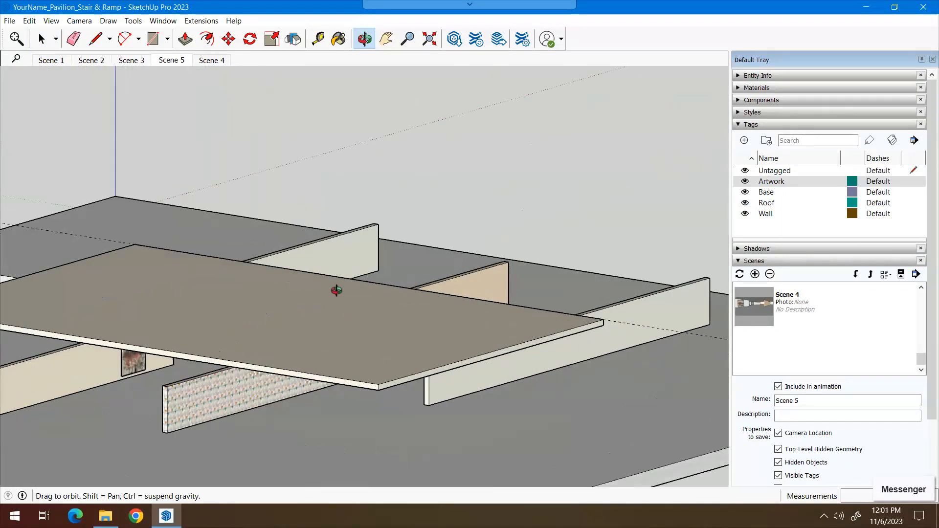
Step: Select the roof slab's top face and pull it up slightly with Push/Pull
{"action": "left_click", "coordinate": [43, 39]}
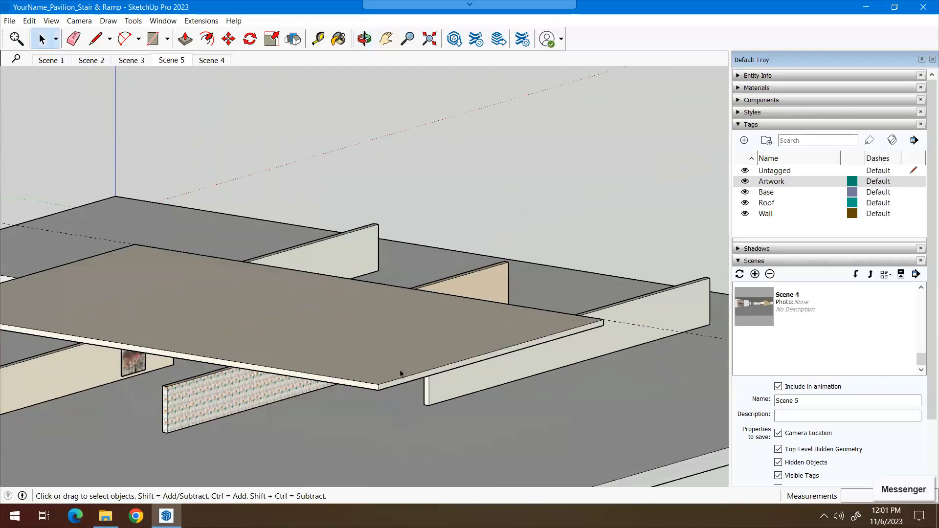
{"action": "left_click", "coordinate": [404, 352]}
{"action": "scroll", "coordinate": [419, 389], "scroll_direction": "up", "scroll_amount": 2}
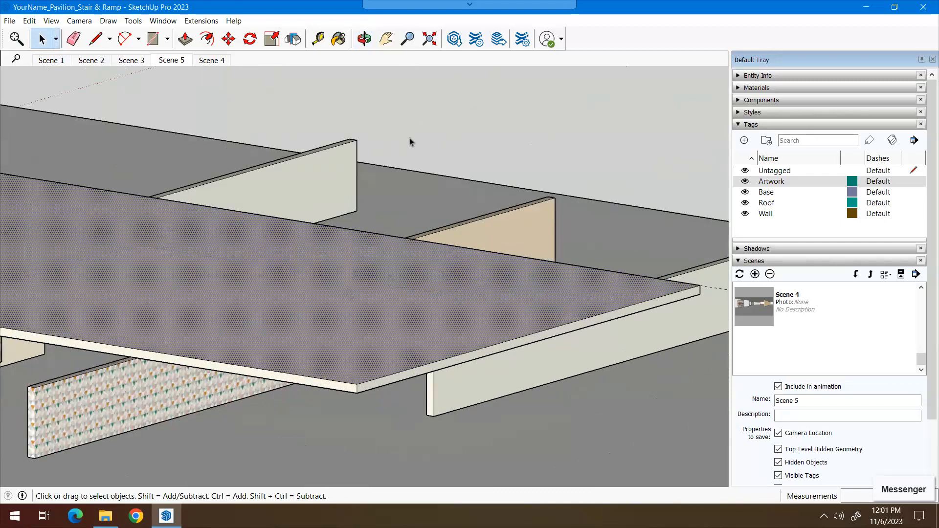
{"action": "scroll", "coordinate": [436, 382], "scroll_direction": "up", "scroll_amount": 1}
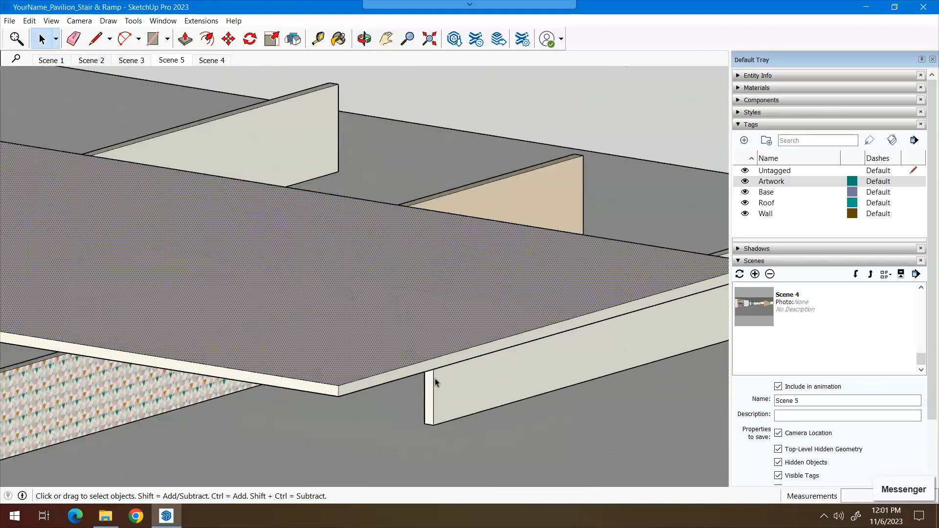
{"action": "scroll", "coordinate": [362, 153], "scroll_direction": "down", "scroll_amount": 1}
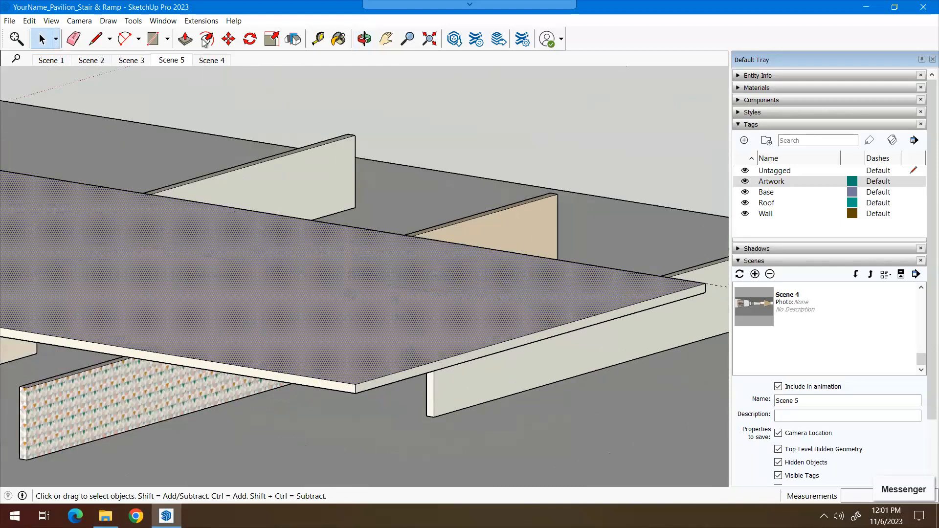
{"action": "left_click", "coordinate": [185, 38]}
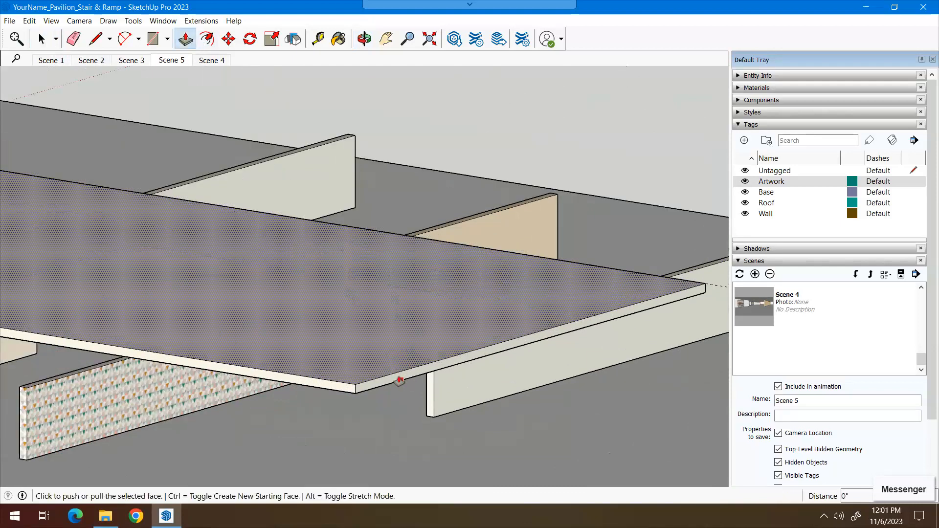
{"action": "scroll", "coordinate": [399, 381], "scroll_direction": "up", "scroll_amount": 2}
{"action": "scroll", "coordinate": [379, 379], "scroll_direction": "up", "scroll_amount": 2}
{"action": "left_click", "coordinate": [363, 388]}
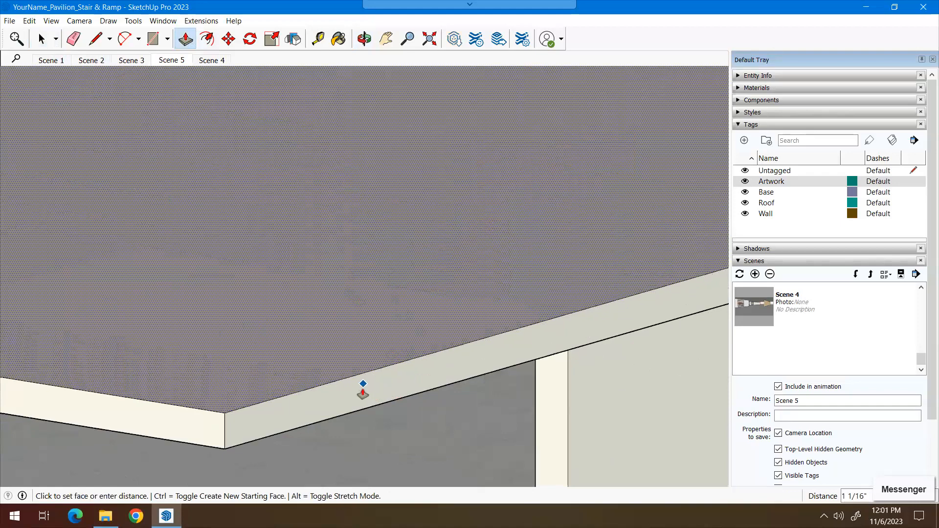
{"action": "left_click", "coordinate": [356, 379]}
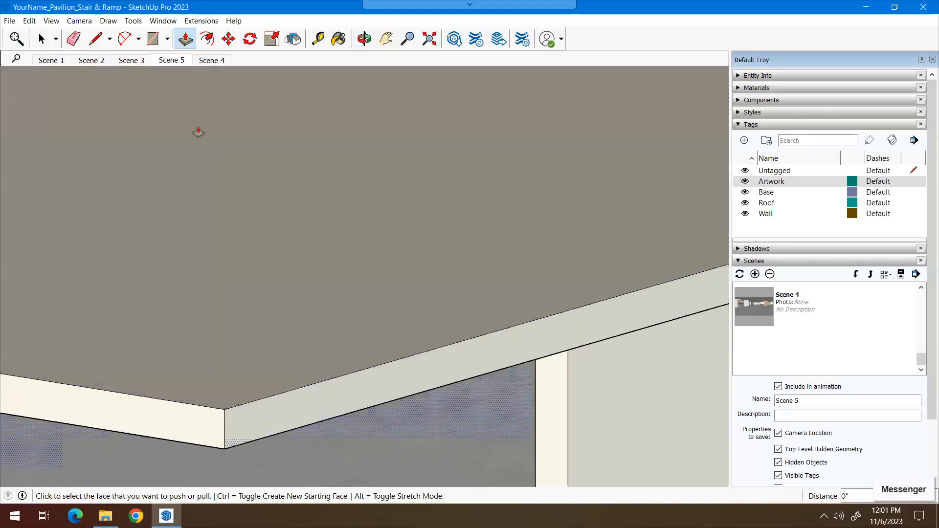
Step: Select the roof slab's thin end face above the end wall and extend it outward by 10' with Push/Pull
{"action": "left_click", "coordinate": [42, 38]}
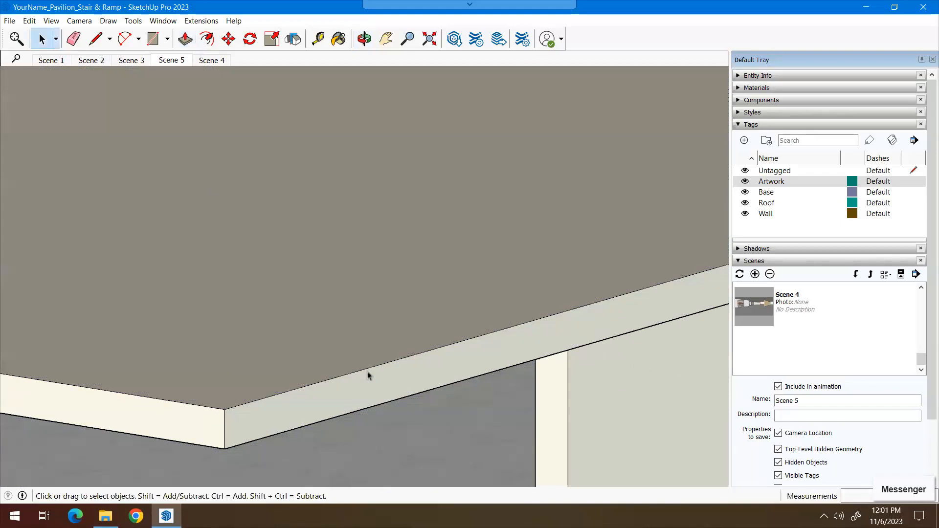
{"action": "left_click", "coordinate": [356, 394]}
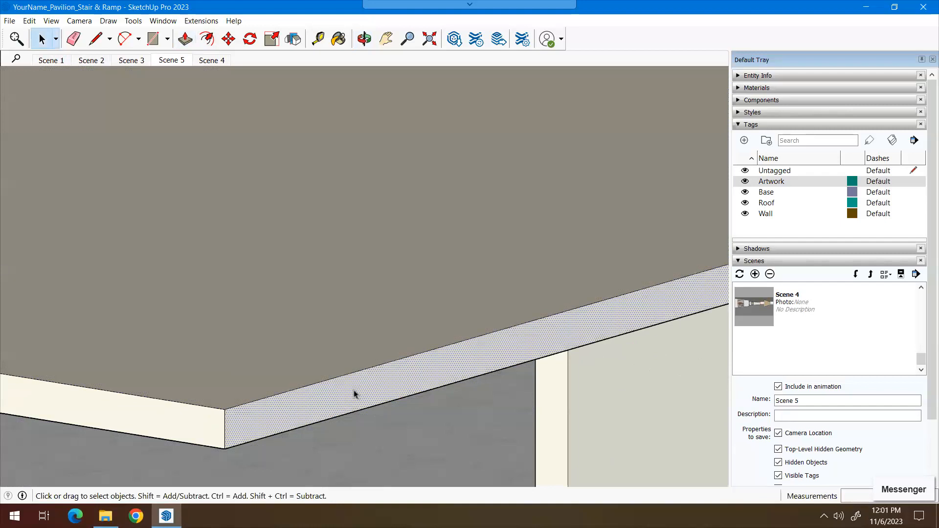
{"action": "left_click", "coordinate": [185, 38]}
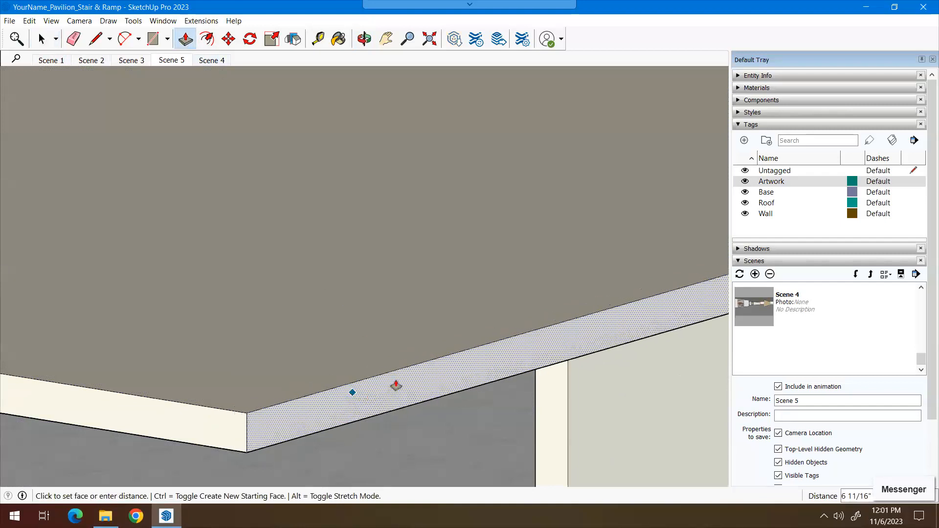
{"action": "scroll", "coordinate": [416, 388], "scroll_direction": "down", "scroll_amount": 5}
{"action": "type", "text": "10'"}
{"action": "key", "text": "Return"}
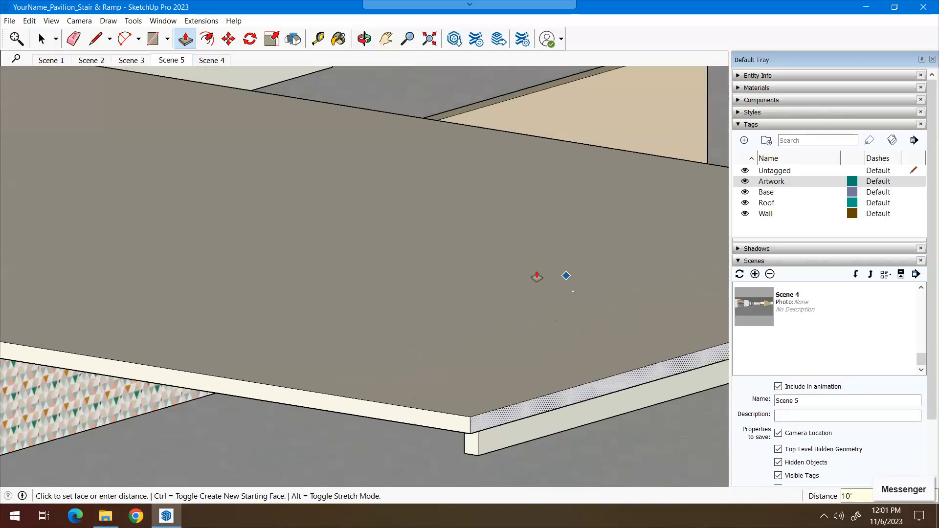
Step: Examine the roof slab's overhang above the walls from the corner, the end and at wall level
{"action": "scroll", "coordinate": [469, 290], "scroll_direction": "down", "scroll_amount": 2}
{"action": "scroll", "coordinate": [469, 289], "scroll_direction": "down", "scroll_amount": 2}
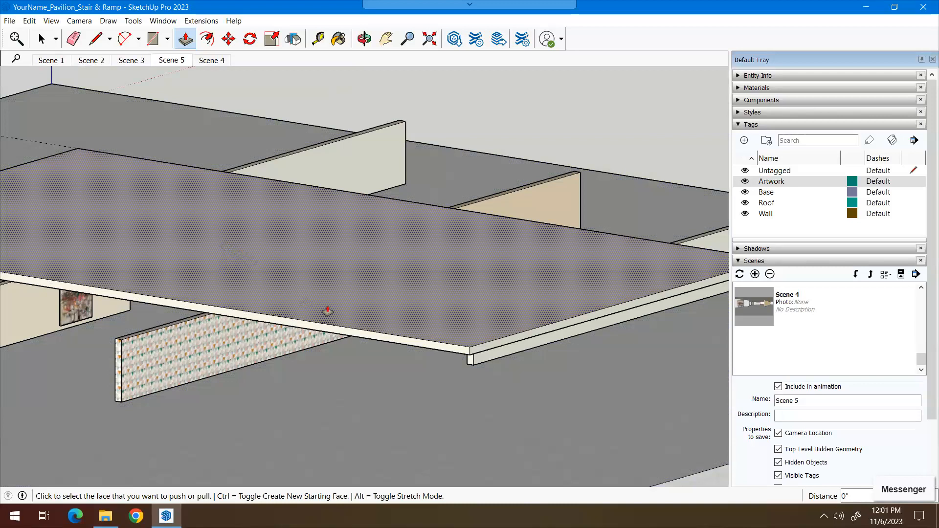
{"action": "scroll", "coordinate": [381, 354], "scroll_direction": "down", "scroll_amount": 4}
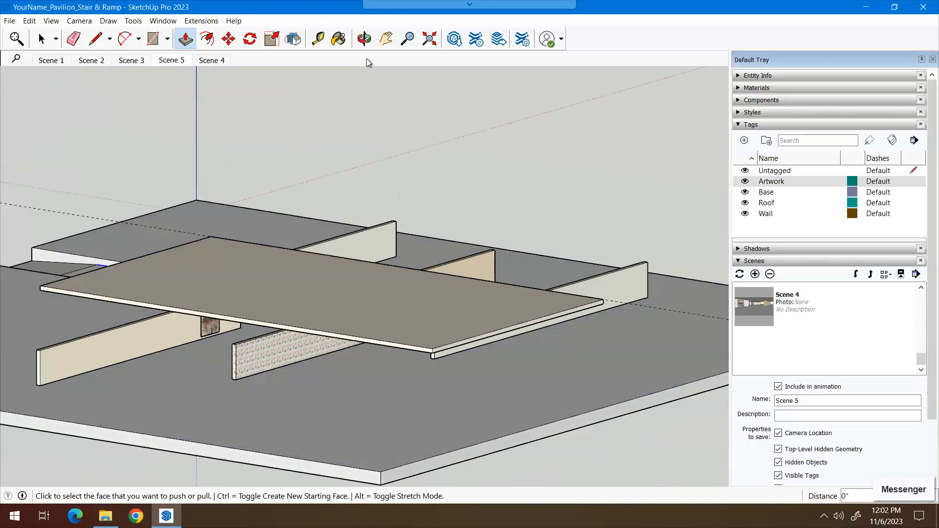
{"action": "left_click", "coordinate": [364, 40]}
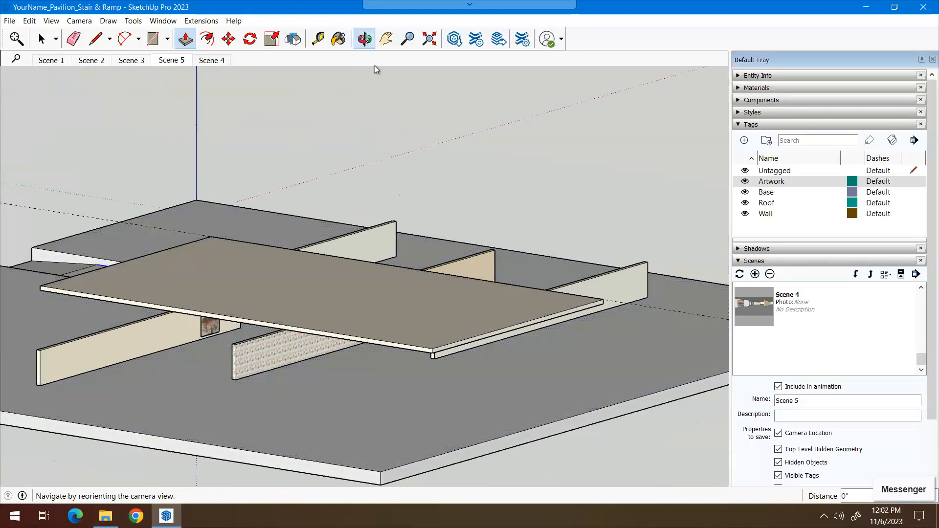
{"action": "left_click_drag", "start_coordinate": [458, 407], "coordinate": [215, 390]}
{"action": "scroll", "coordinate": [244, 367], "scroll_direction": "up", "scroll_amount": 5}
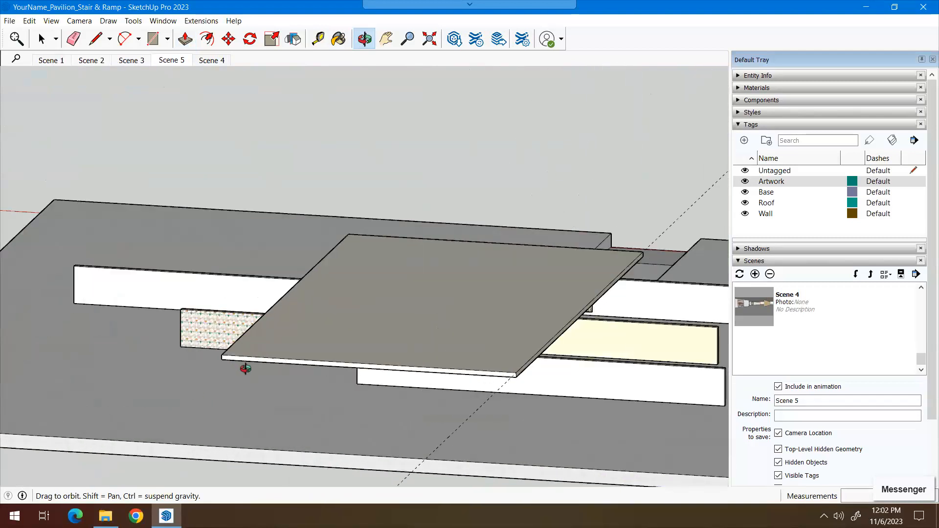
{"action": "scroll", "coordinate": [274, 379], "scroll_direction": "up", "scroll_amount": 2}
{"action": "left_click_drag", "start_coordinate": [287, 369], "coordinate": [342, 344]}
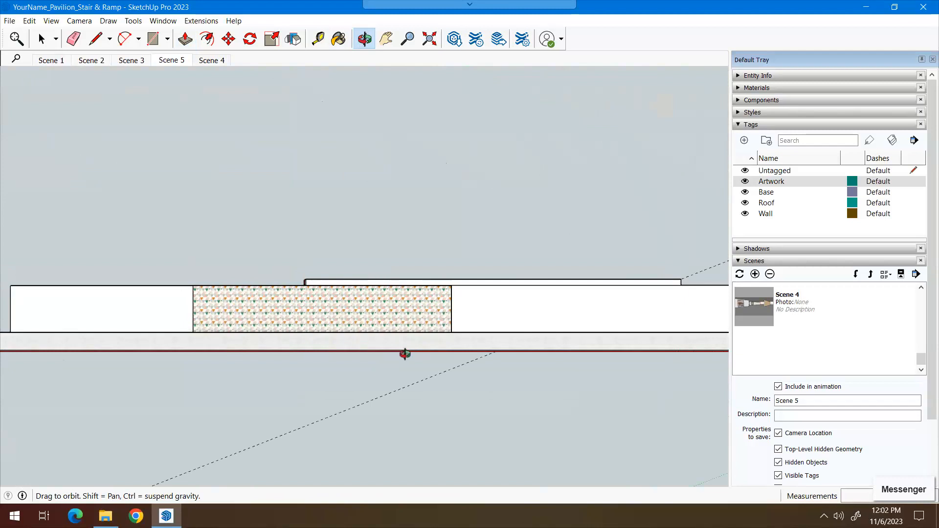
{"action": "left_click_drag", "start_coordinate": [386, 350], "coordinate": [250, 369]}
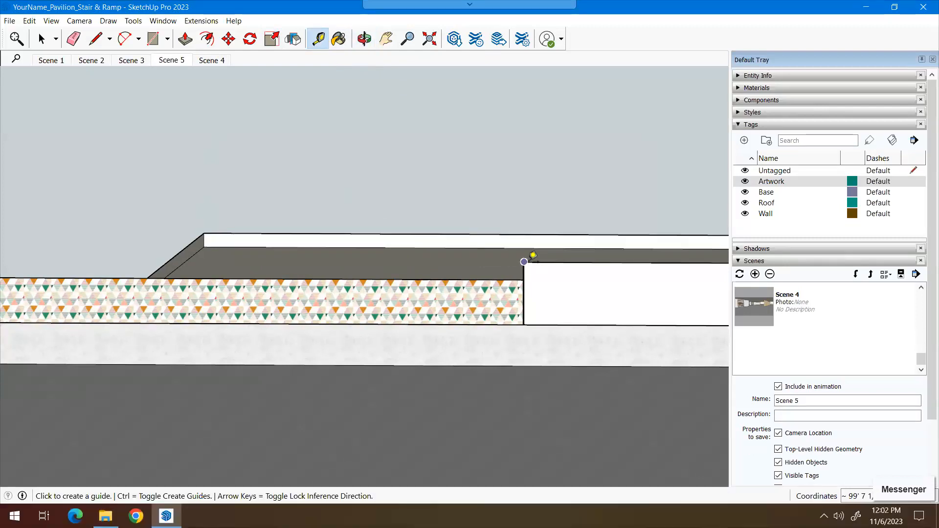
Step: Measure the distance from the upper corner of the plain wall behind the patterned wall to the roof's side edge
{"action": "left_click", "coordinate": [524, 276]}
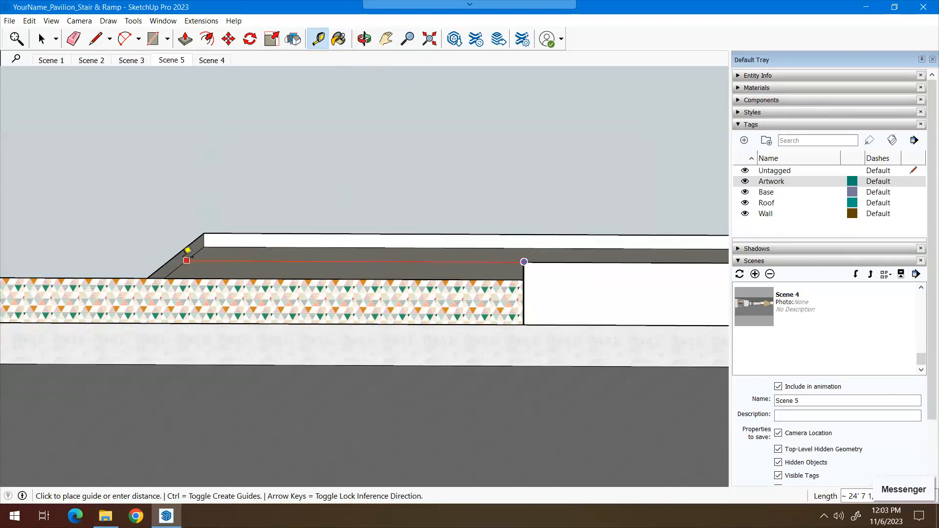
{"action": "left_click", "coordinate": [187, 251]}
{"action": "scroll", "coordinate": [252, 234], "scroll_direction": "down", "scroll_amount": 1}
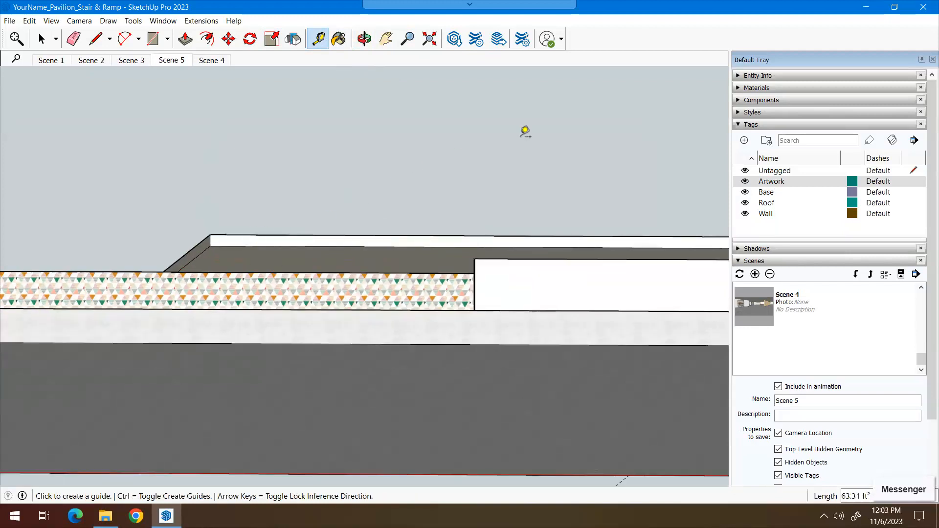
Step: Measure along the roof slab's lower edge from the top of the patterned wall to the roof corner by the end wall
{"action": "left_click", "coordinate": [363, 41]}
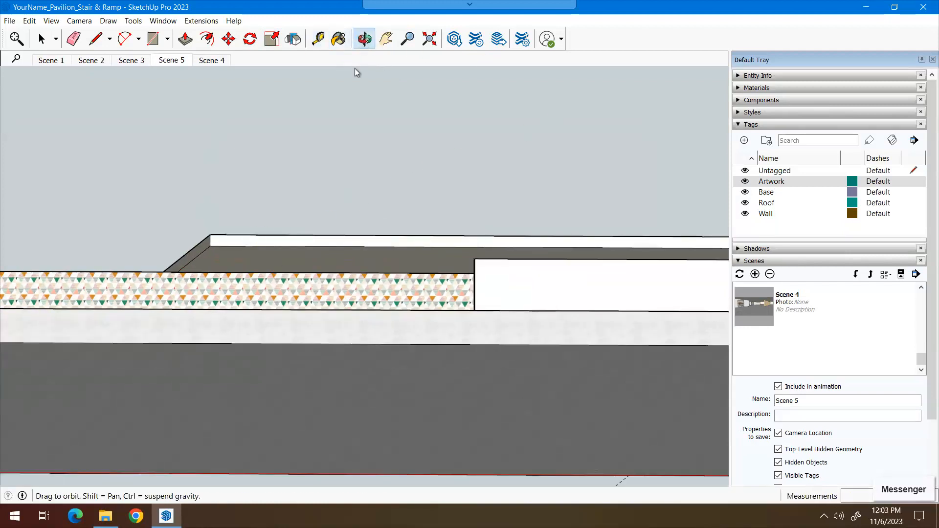
{"action": "left_click_drag", "start_coordinate": [369, 288], "coordinate": [525, 355]}
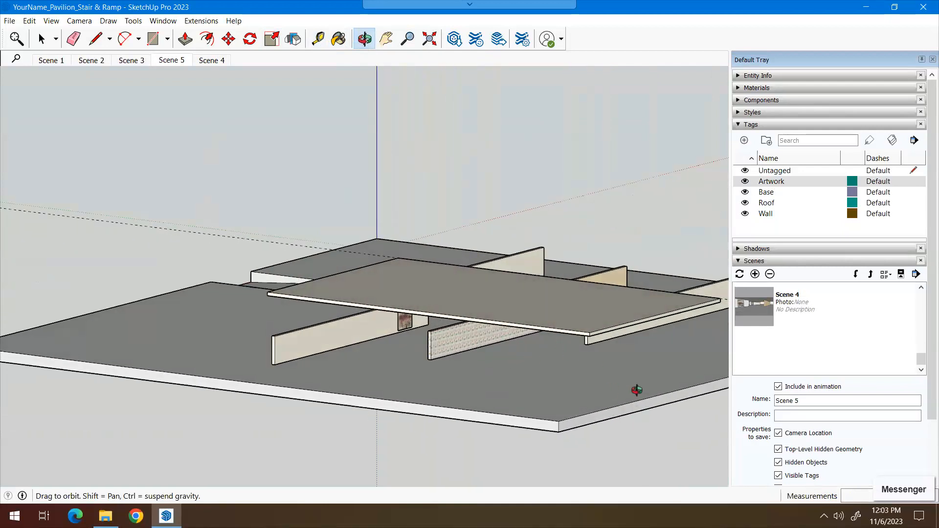
{"action": "scroll", "coordinate": [471, 363], "scroll_direction": "up", "scroll_amount": 5}
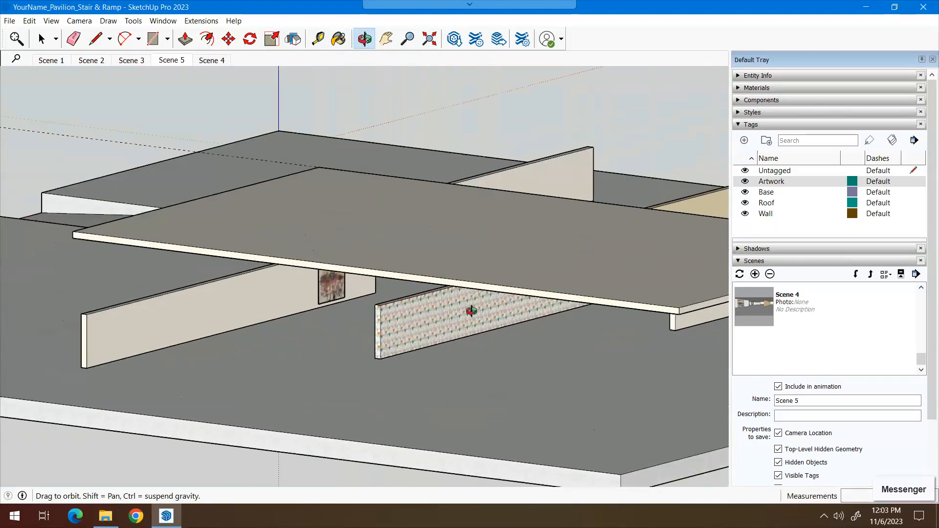
{"action": "scroll", "coordinate": [491, 320], "scroll_direction": "up", "scroll_amount": 2}
{"action": "scroll", "coordinate": [501, 336], "scroll_direction": "up", "scroll_amount": 2}
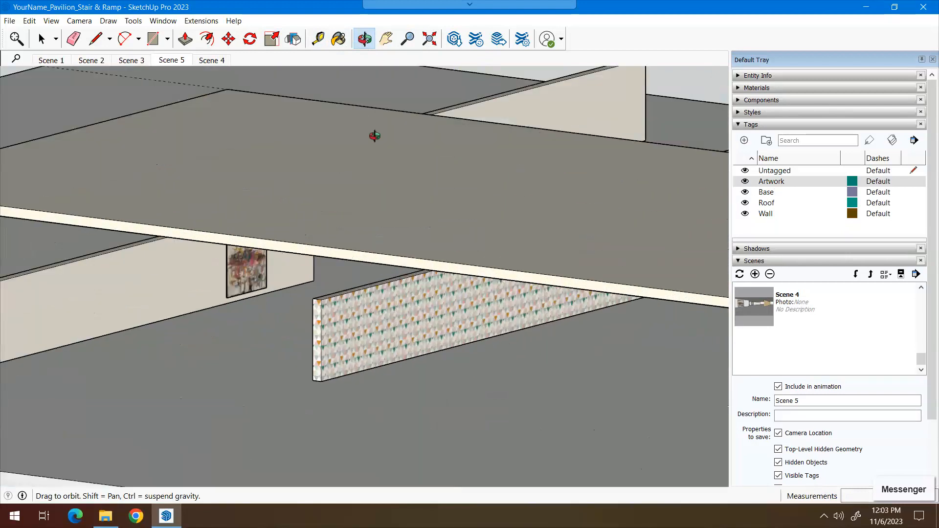
{"action": "left_click_drag", "start_coordinate": [573, 411], "coordinate": [204, 202], "text": "shift"}
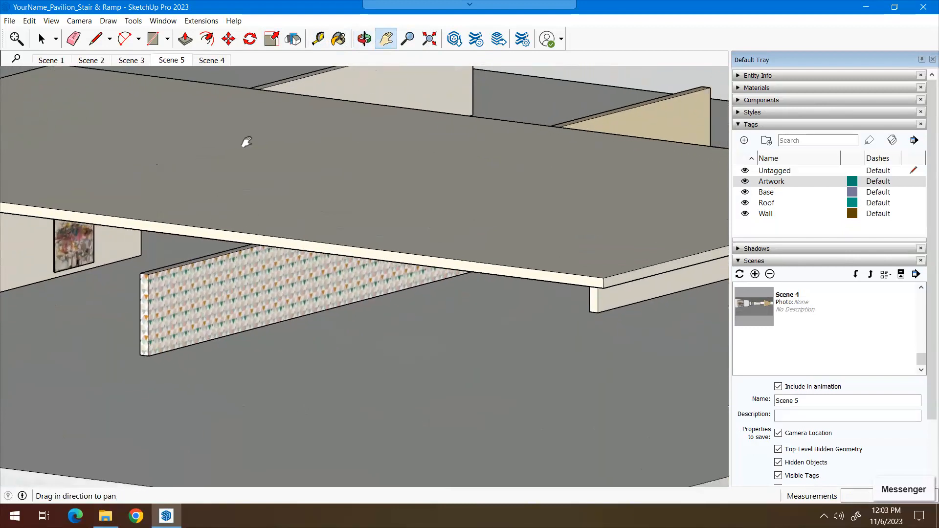
{"action": "left_click", "coordinate": [318, 39]}
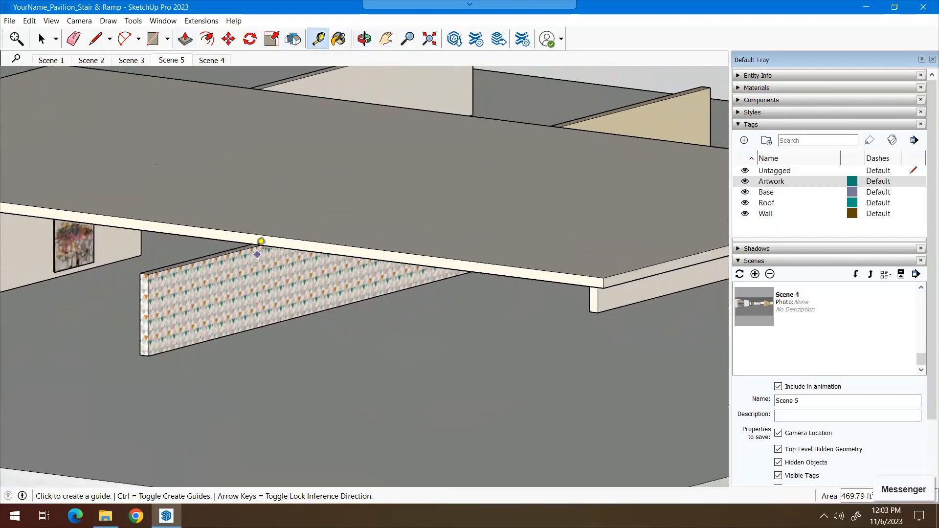
{"action": "left_click", "coordinate": [261, 244]}
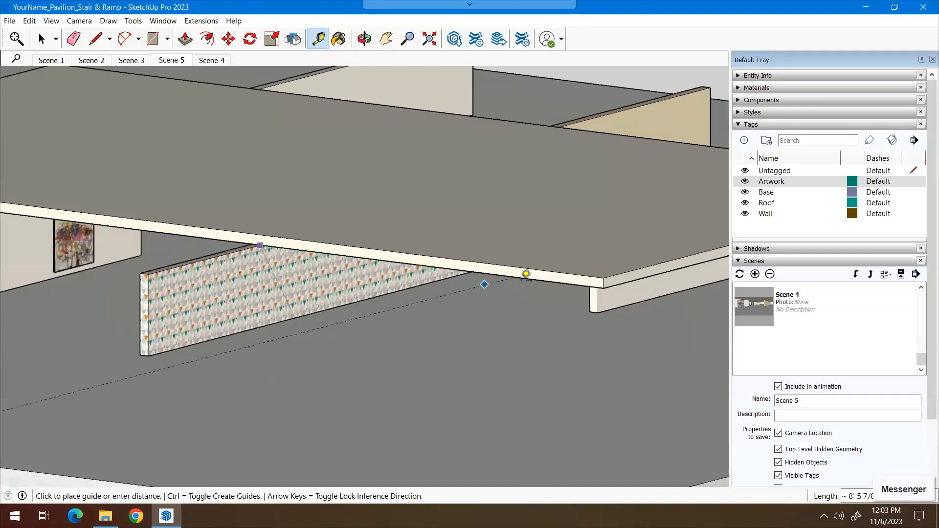
{"action": "left_click", "coordinate": [605, 287]}
Step: Measure the distance from the patterned wall's lower outer corner straight across the floor to the base slab's edge
{"action": "middle_click_drag", "start_coordinate": [606, 280], "coordinate": [393, 327]}
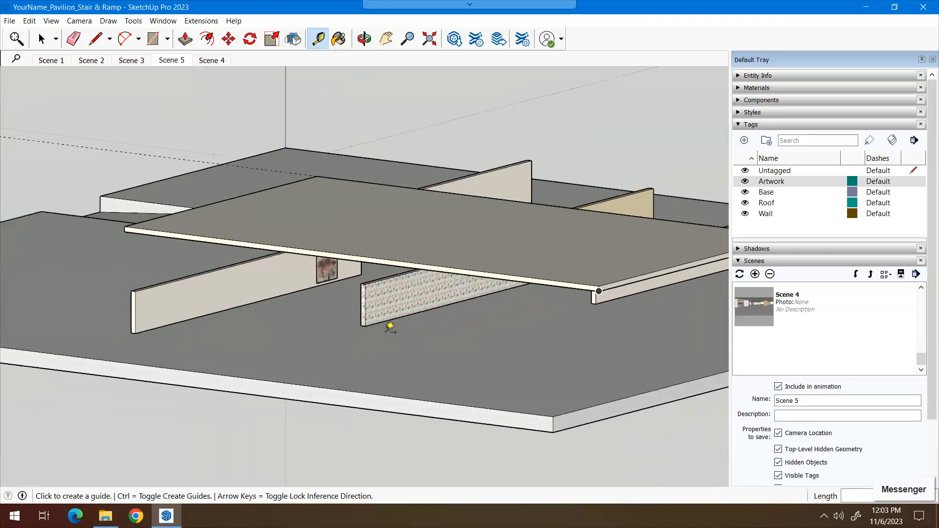
{"action": "left_click", "coordinate": [365, 325]}
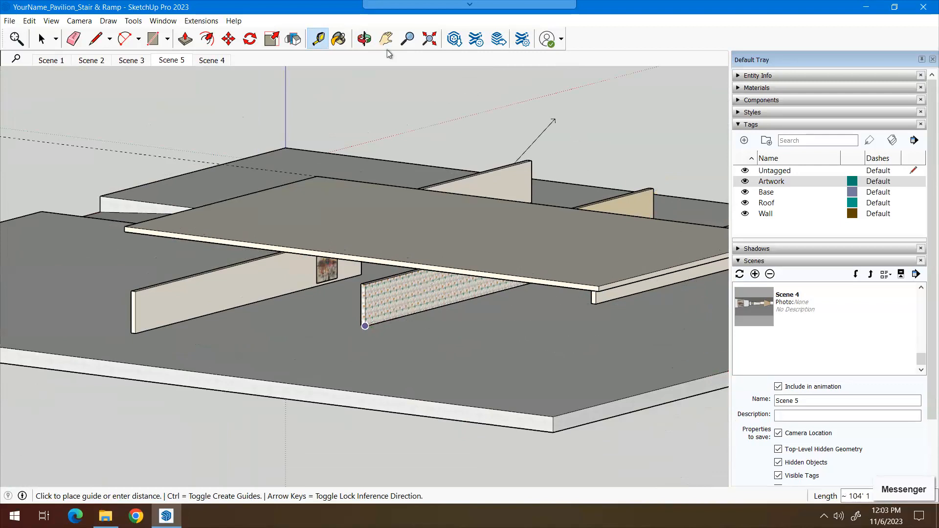
{"action": "left_click_drag", "start_coordinate": [404, 313], "coordinate": [270, 301]}
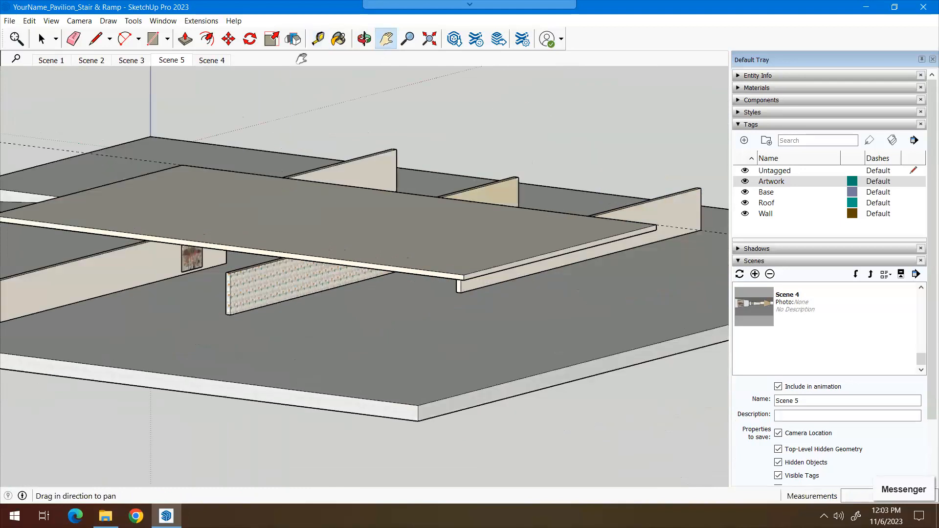
{"action": "left_click", "coordinate": [318, 38]}
{"action": "left_click", "coordinate": [228, 308]}
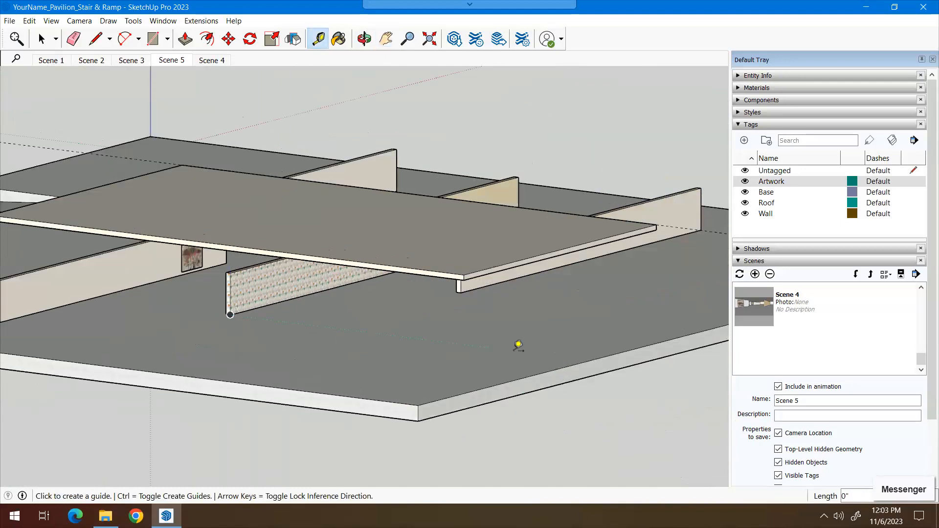
{"action": "left_click", "coordinate": [591, 358]}
{"action": "left_click", "coordinate": [230, 314]}
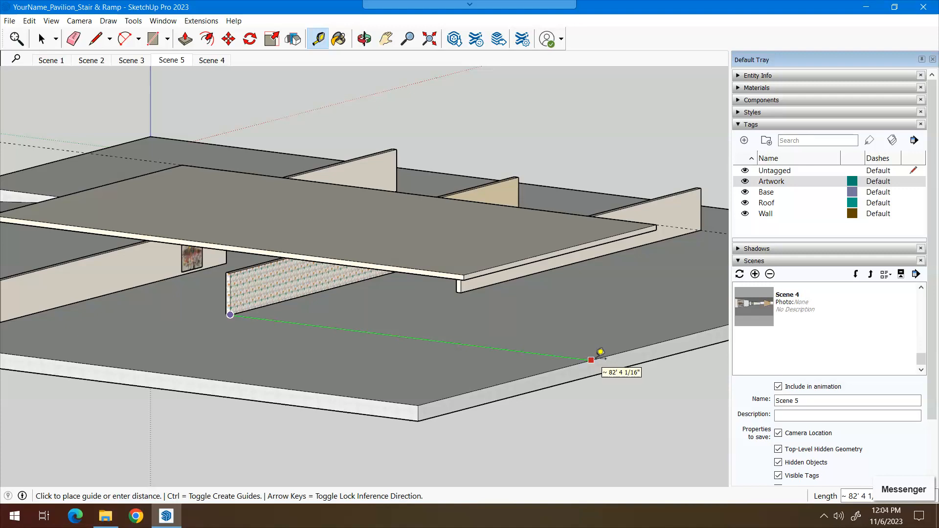
{"action": "key", "text": "Escape"}
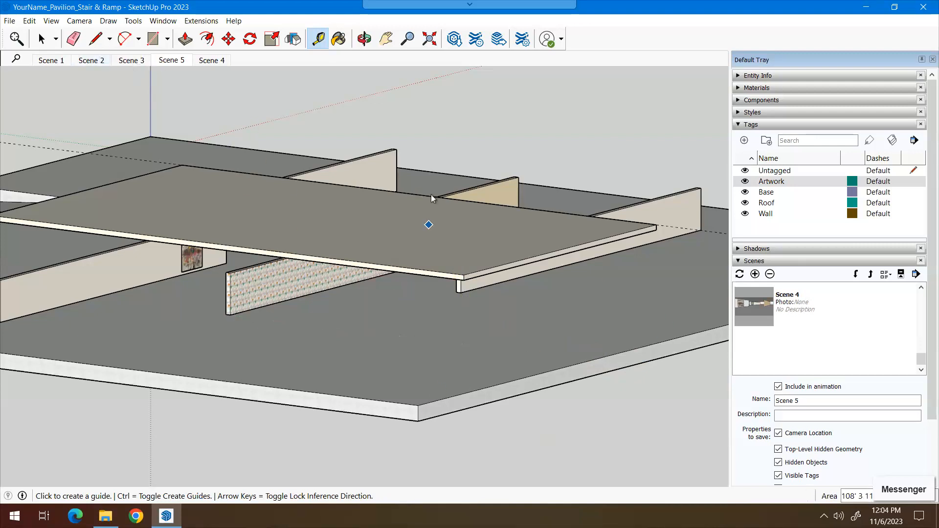
Step: Draw a line from the end wall's lower outer corner straight across the floor to the base slab's edge
{"action": "key", "text": "o"}
{"action": "mouse_move", "coordinate": [520, 333]}
{"action": "left_mouse_down"}
{"action": "mouse_move", "coordinate": [368, 360]}
{"action": "mouse_move", "coordinate": [329, 346]}
{"action": "mouse_move", "coordinate": [342, 352]}
{"action": "left_mouse_up"}
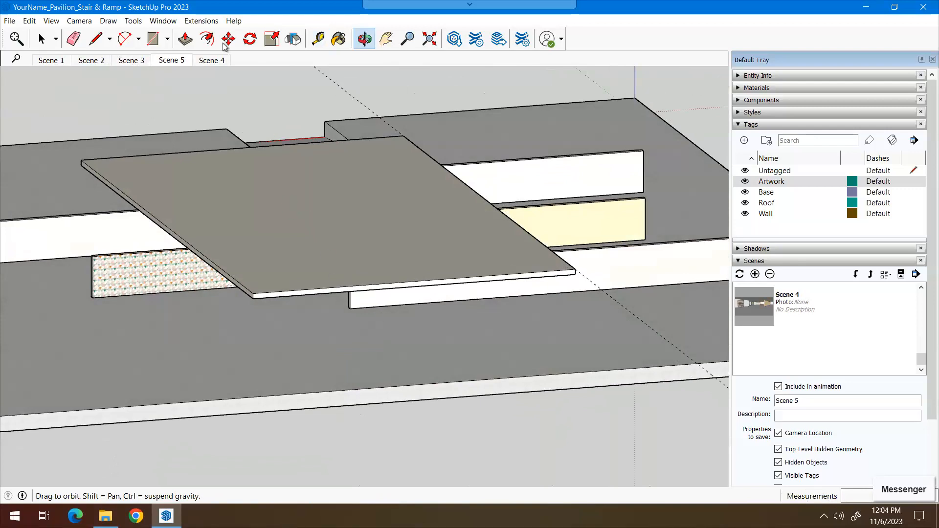
{"action": "left_click", "coordinate": [97, 39]}
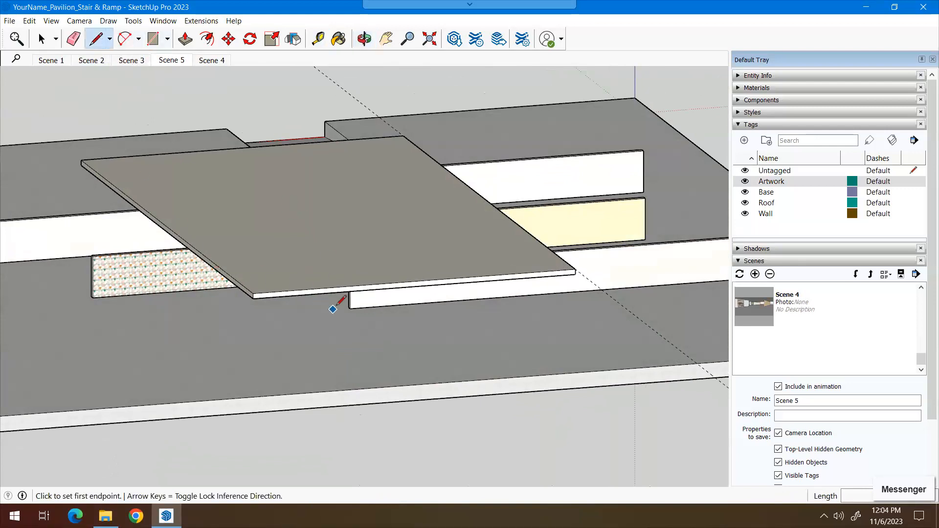
{"action": "left_click", "coordinate": [350, 308]}
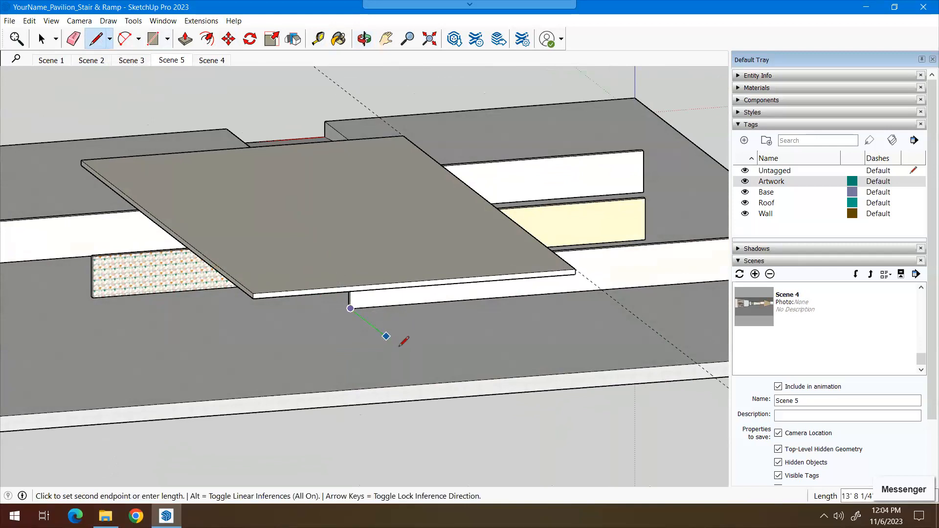
{"action": "left_click", "coordinate": [445, 381]}
Step: Draw a 24'7.5" segment along the base slab's edge from the end of the line coming from the end wall
{"action": "type", "text": "3'"}
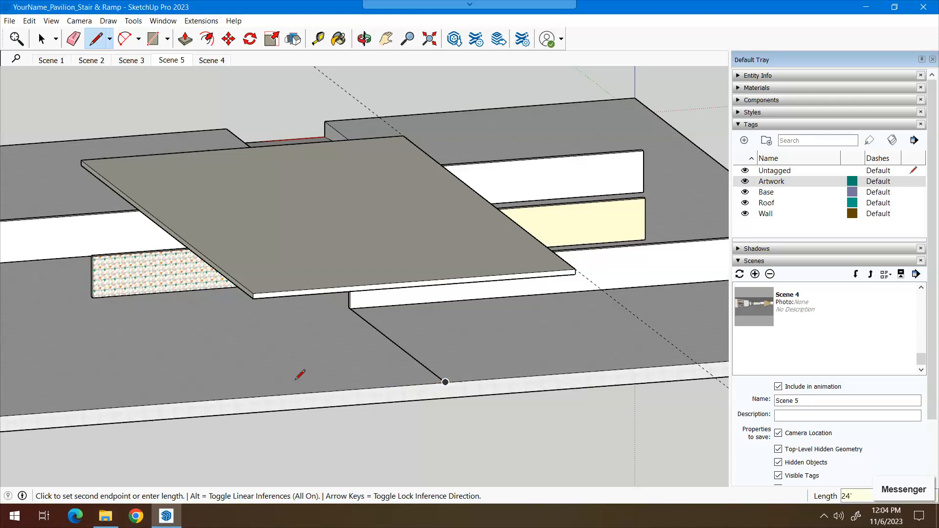
{"action": "type", "text": "\""}
{"action": "key", "text": "Return"}
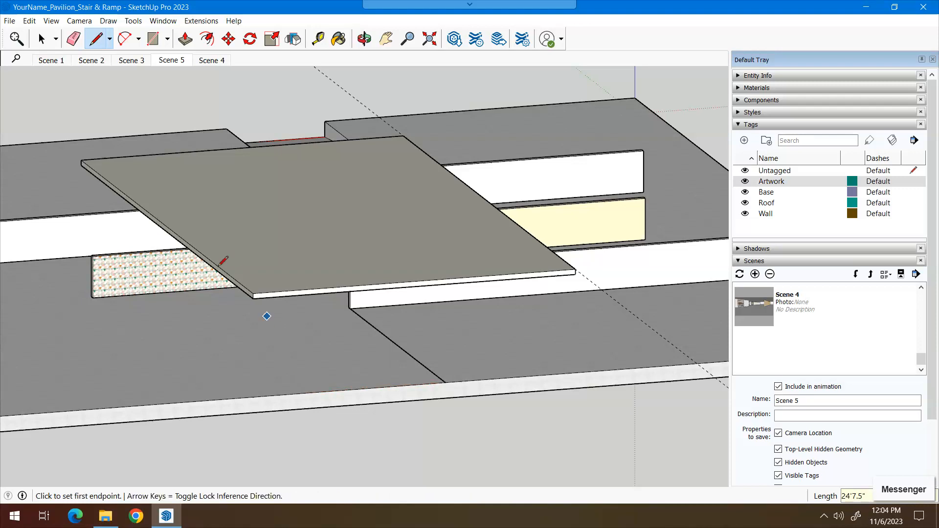
{"action": "left_click", "coordinate": [41, 38]}
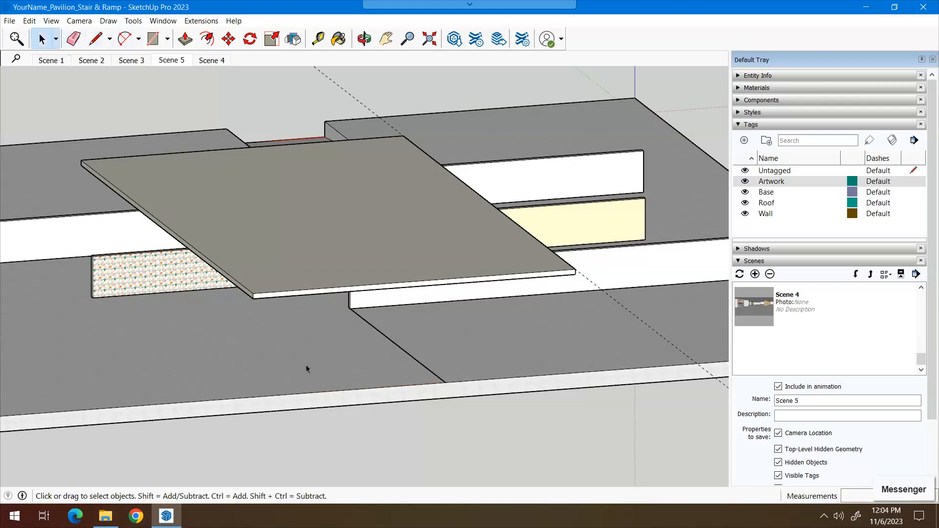
{"action": "left_click", "coordinate": [373, 391]}
Step: Draw a 42'2" line inward from the edge segment's free end and close the outline against the line from the end wall
{"action": "left_click", "coordinate": [96, 38]}
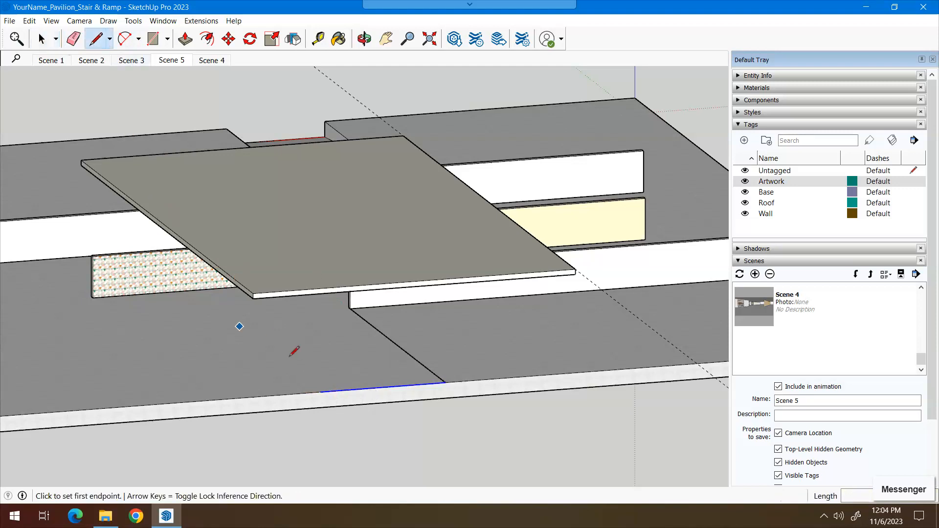
{"action": "left_click", "coordinate": [320, 390]}
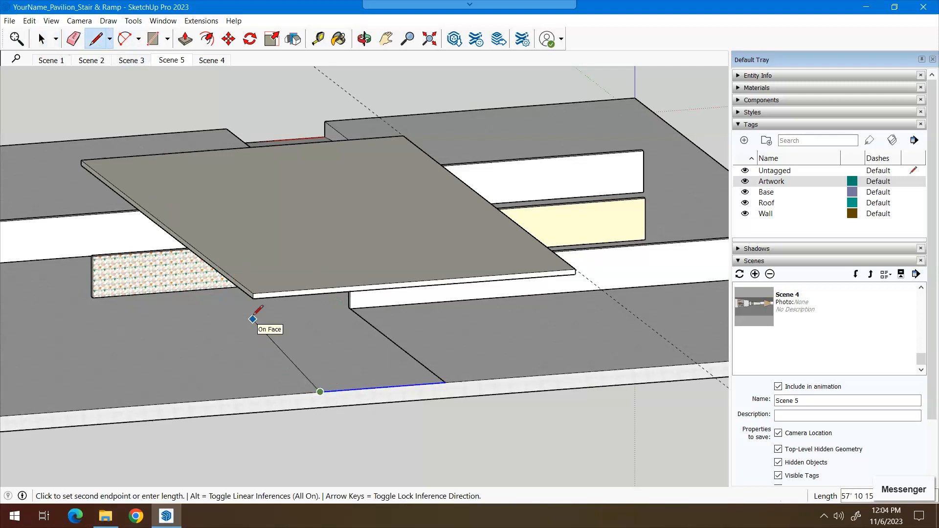
{"action": "type", "text": "42'2\""}
{"action": "key", "text": "Return"}
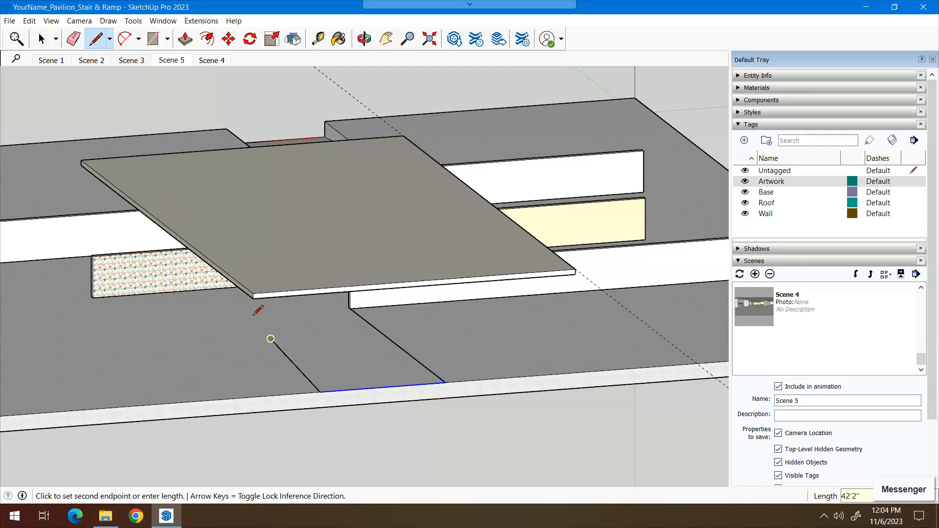
{"action": "left_click", "coordinate": [379, 330]}
{"action": "left_click", "coordinate": [42, 39]}
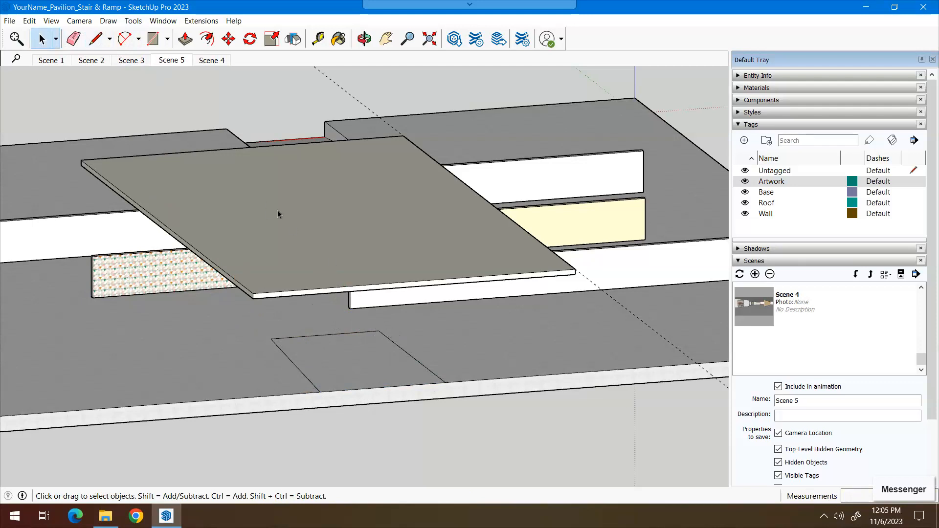
Step: Delete the slanted side line of the floor outline between the roof slab and the base slab's edge
{"action": "left_click", "coordinate": [78, 22]}
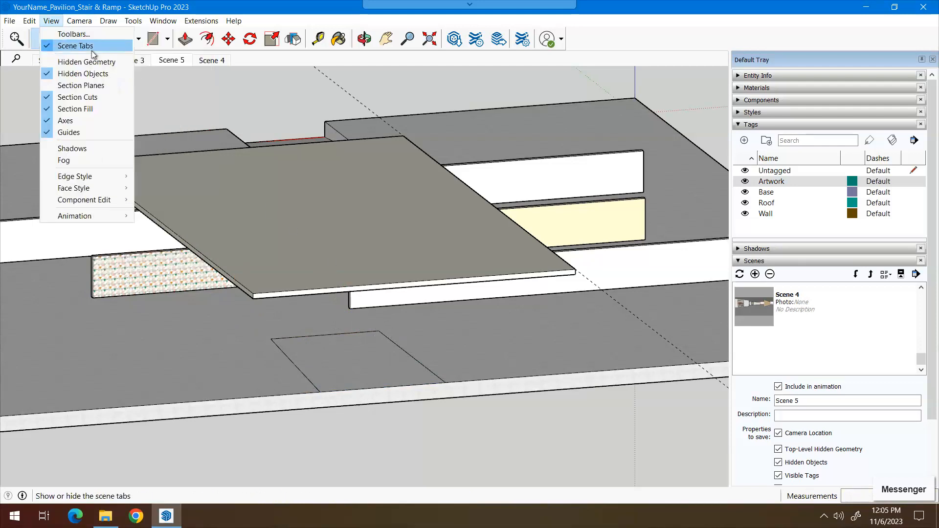
{"action": "mouse_move", "coordinate": [105, 59]}
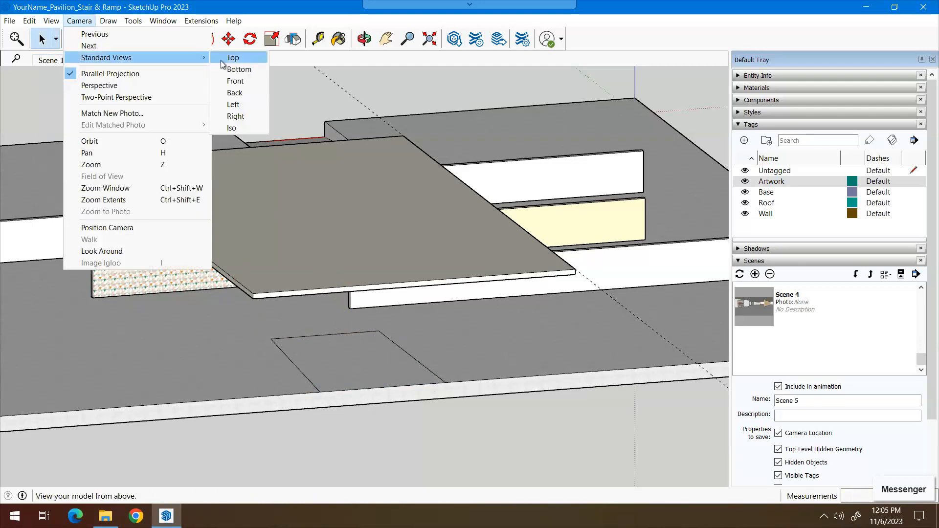
{"action": "left_click", "coordinate": [221, 61]}
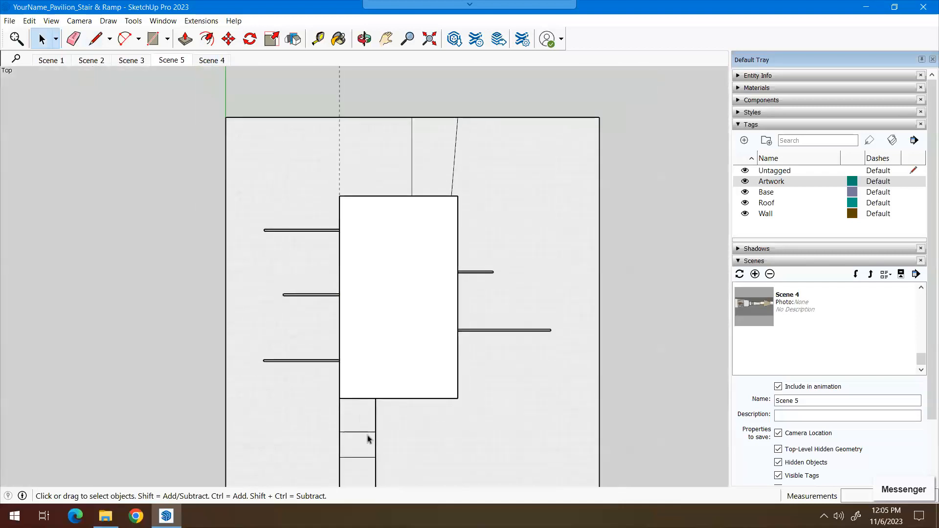
{"action": "scroll", "coordinate": [461, 255], "scroll_direction": "up", "scroll_amount": 4}
{"action": "scroll", "coordinate": [461, 255], "scroll_direction": "down", "scroll_amount": 5}
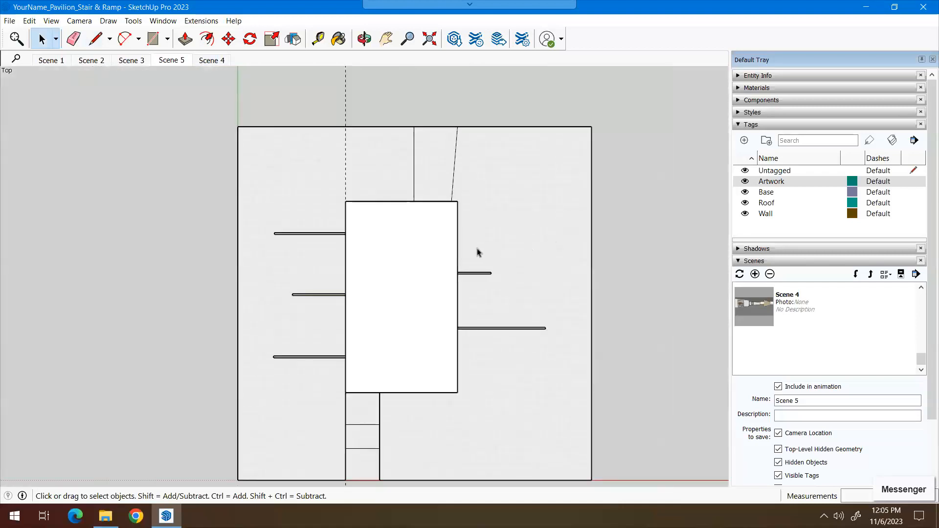
{"action": "left_click", "coordinate": [386, 41]}
{"action": "left_click_drag", "start_coordinate": [454, 171], "coordinate": [346, 263]}
{"action": "scroll", "coordinate": [346, 263], "scroll_direction": "up", "scroll_amount": 4}
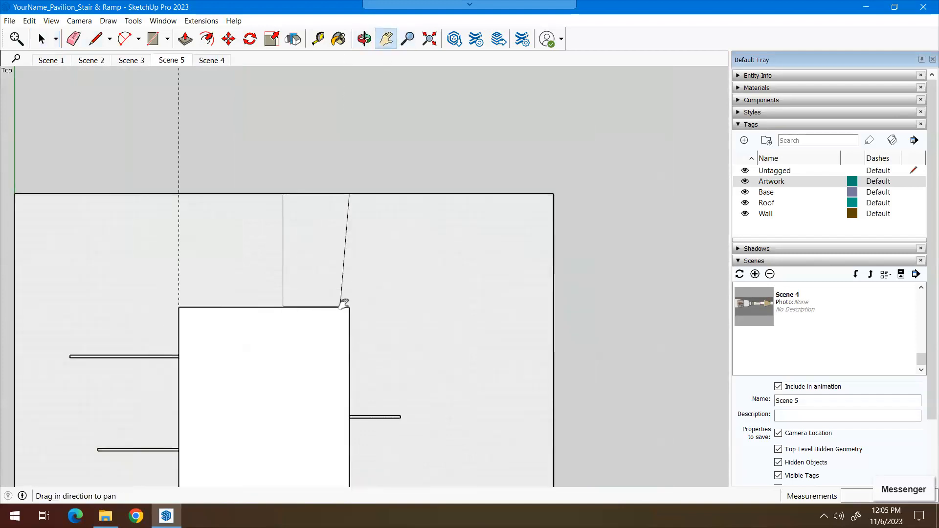
{"action": "scroll", "coordinate": [344, 306], "scroll_direction": "up", "scroll_amount": 4}
{"action": "scroll", "coordinate": [335, 273], "scroll_direction": "down", "scroll_amount": 1}
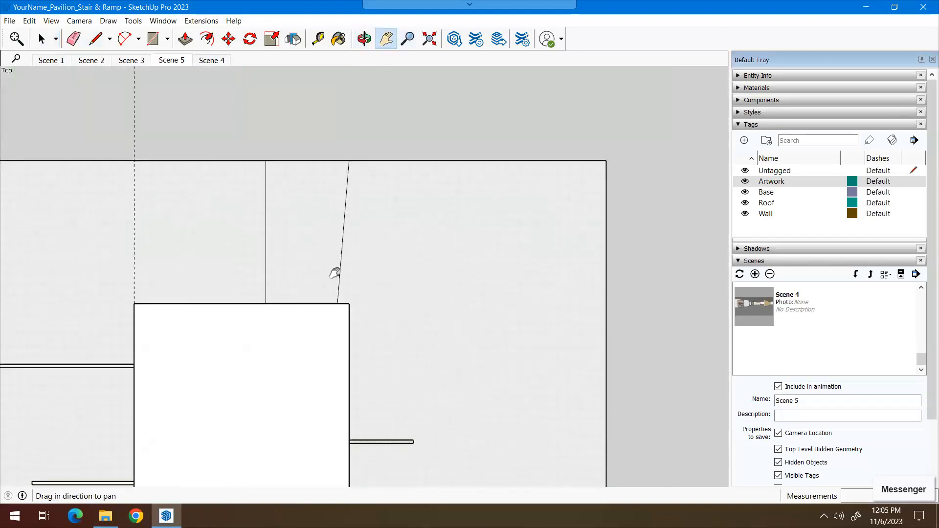
{"action": "key", "text": "space"}
{"action": "left_click", "coordinate": [344, 240]}
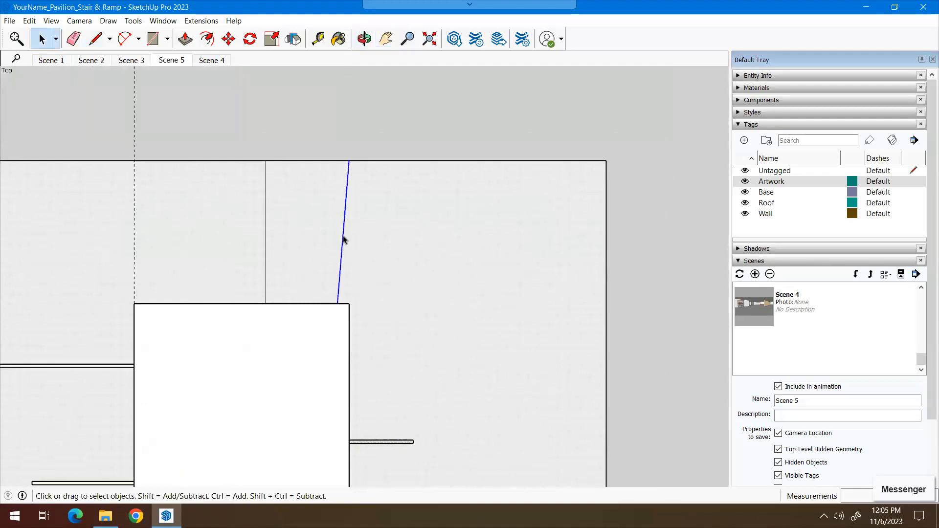
{"action": "key", "text": "Delete"}
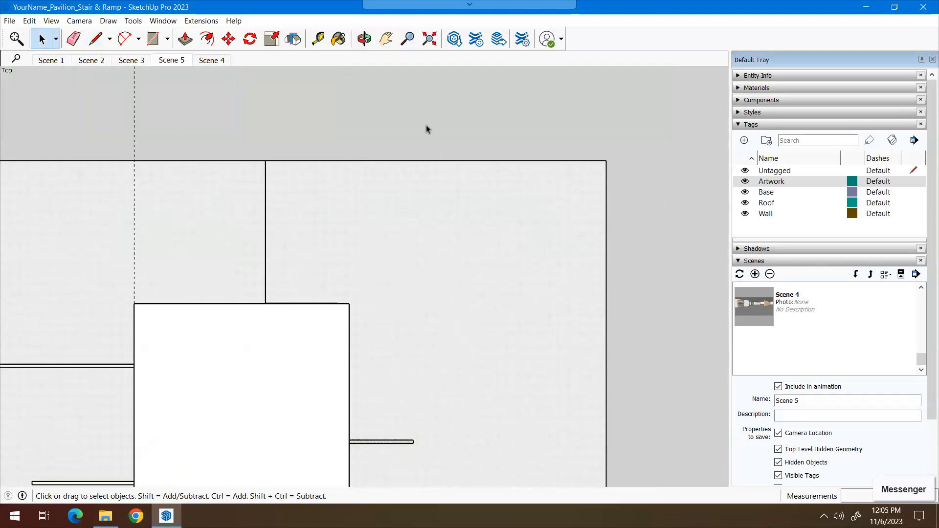
Step: Delete the outline's inner closing line on the floor, leaving only the straight side line that meets the base slab's edge
{"action": "key", "text": "o"}
{"action": "left_click_drag", "start_coordinate": [323, 353], "coordinate": [535, 482]}
{"action": "left_click_drag", "start_coordinate": [476, 467], "coordinate": [151, 477]}
{"action": "left_click_drag", "start_coordinate": [357, 450], "coordinate": [115, 464]}
{"action": "left_click_drag", "start_coordinate": [261, 431], "coordinate": [330, 343]}
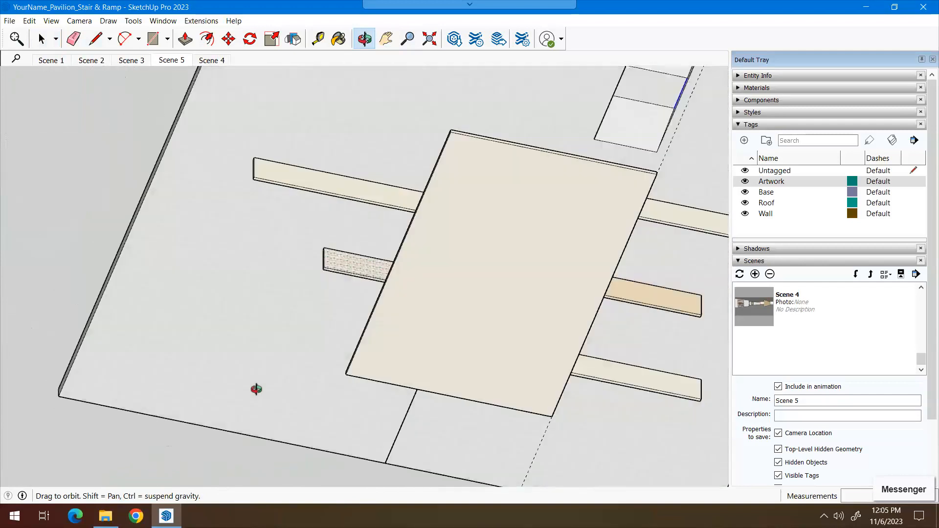
{"action": "left_click_drag", "start_coordinate": [248, 359], "coordinate": [288, 317]}
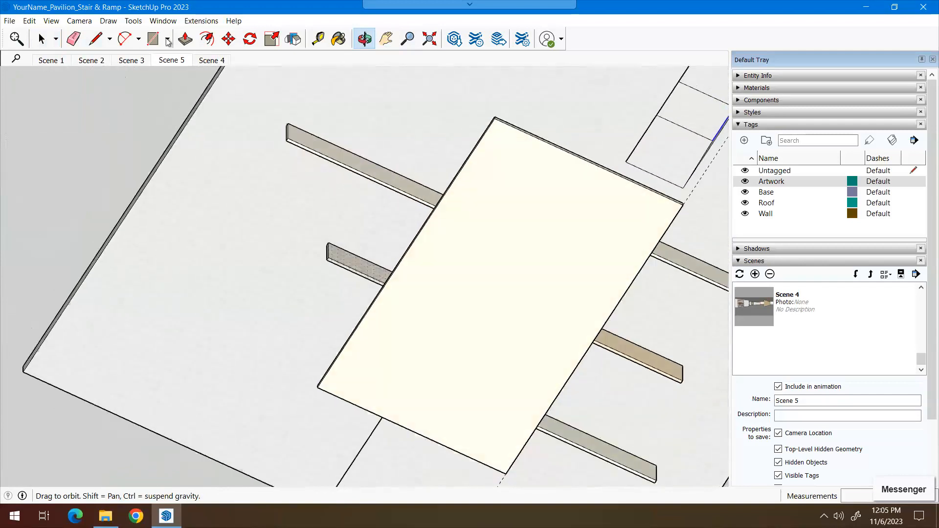
{"action": "left_click", "coordinate": [79, 20]}
{"action": "mouse_move", "coordinate": [203, 57]}
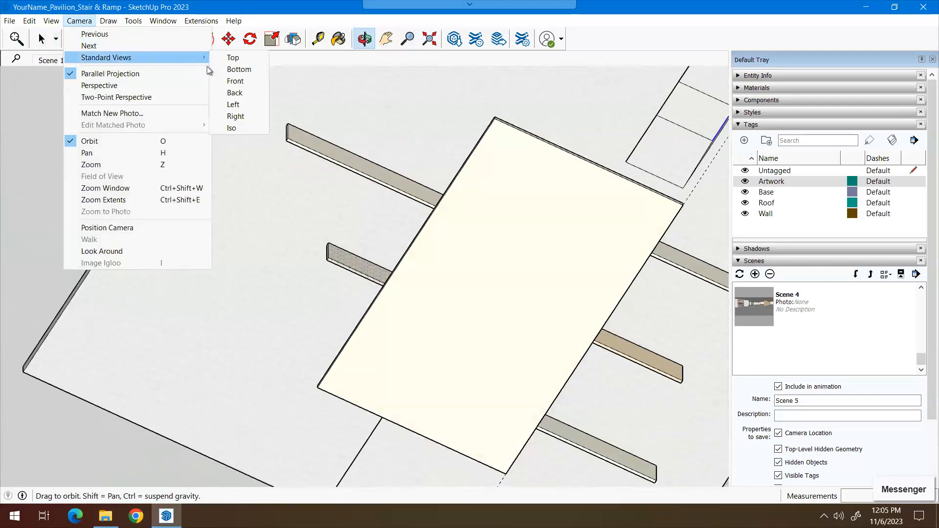
{"action": "left_click", "coordinate": [236, 127]}
{"action": "left_click_drag", "start_coordinate": [371, 369], "coordinate": [176, 321]}
{"action": "scroll", "coordinate": [176, 321], "scroll_direction": "up", "scroll_amount": 1}
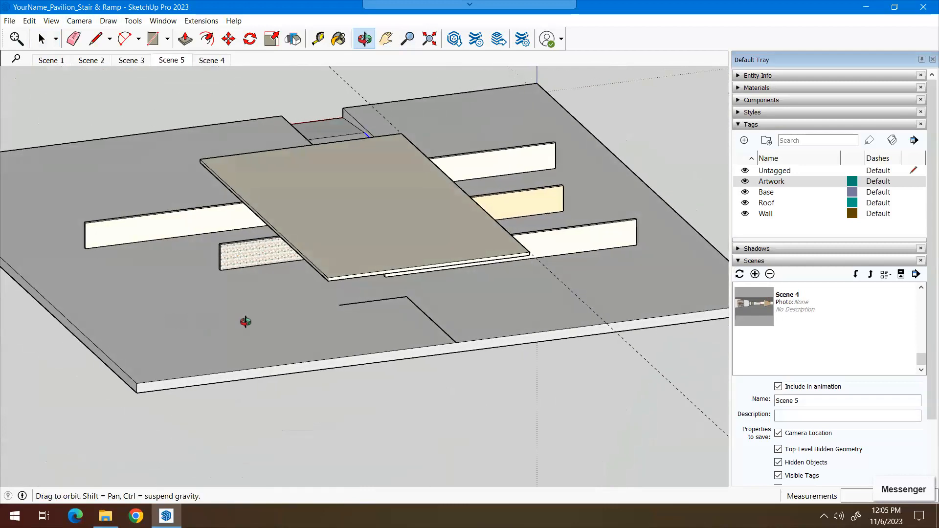
{"action": "scroll", "coordinate": [362, 334], "scroll_direction": "up", "scroll_amount": 2}
{"action": "scroll", "coordinate": [386, 338], "scroll_direction": "up", "scroll_amount": 2}
{"action": "scroll", "coordinate": [463, 355], "scroll_direction": "up", "scroll_amount": 2}
{"action": "scroll", "coordinate": [463, 354], "scroll_direction": "up", "scroll_amount": 2}
{"action": "key", "text": "space"}
{"action": "key", "text": "Delete"}
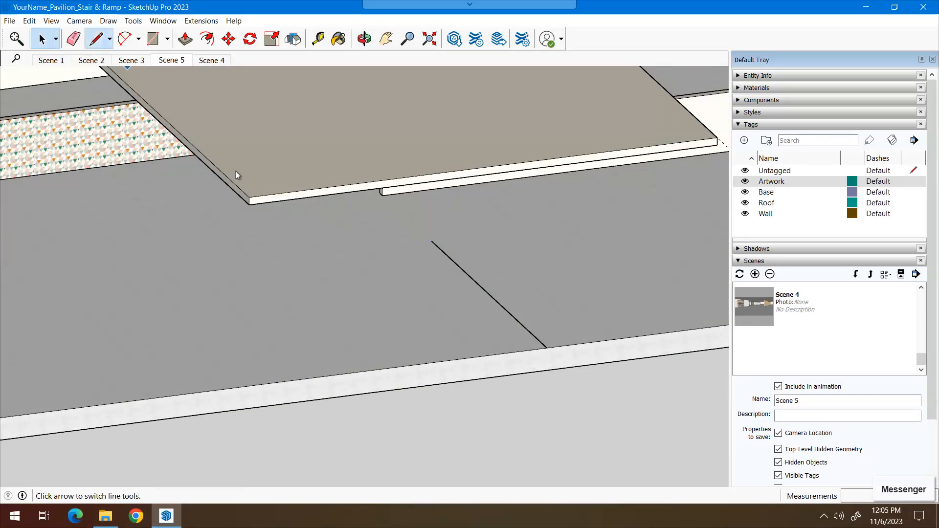
Step: Select the base slab's upper edge beside the remaining side line and examine how far it extends
{"action": "key", "text": "l"}
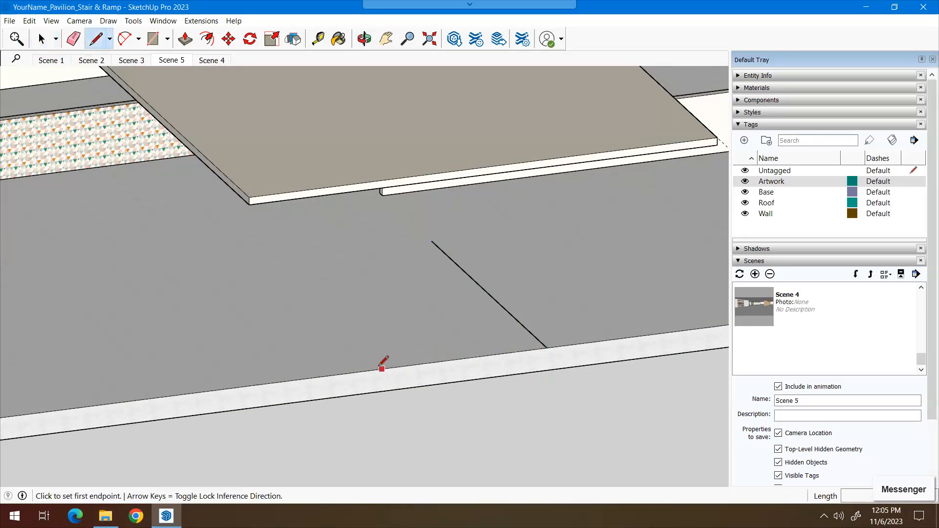
{"action": "left_click", "coordinate": [41, 39]}
{"action": "left_click", "coordinate": [456, 362]}
{"action": "left_click", "coordinate": [506, 360]}
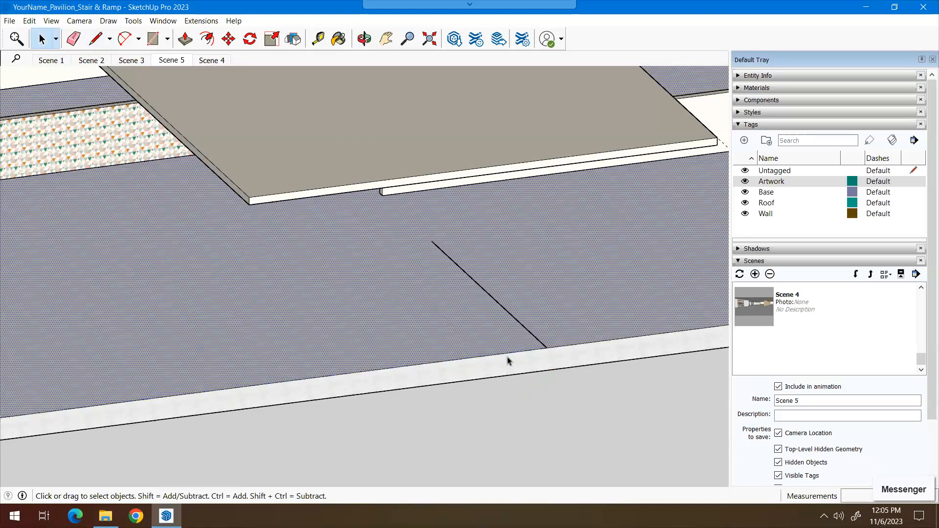
{"action": "left_click", "coordinate": [514, 355]}
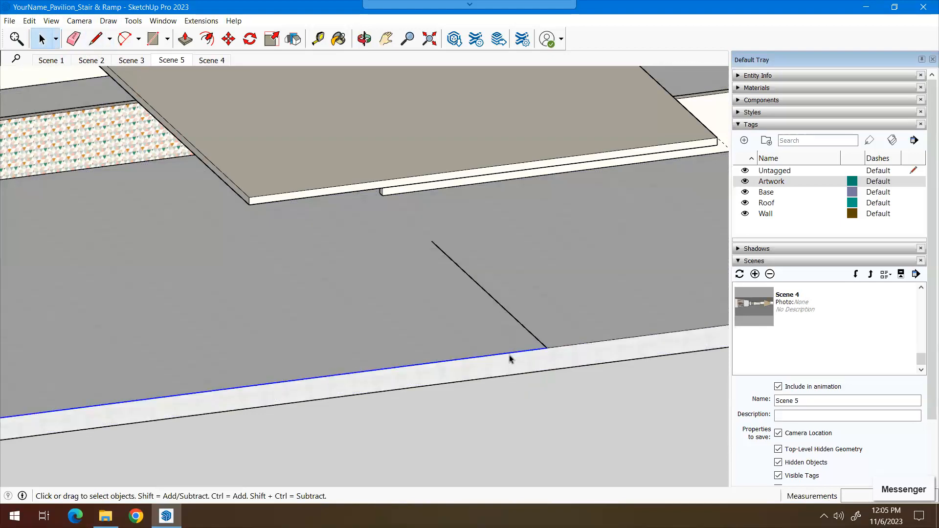
{"action": "scroll", "coordinate": [491, 368], "scroll_direction": "down", "scroll_amount": 2}
{"action": "scroll", "coordinate": [504, 379], "scroll_direction": "down", "scroll_amount": 3}
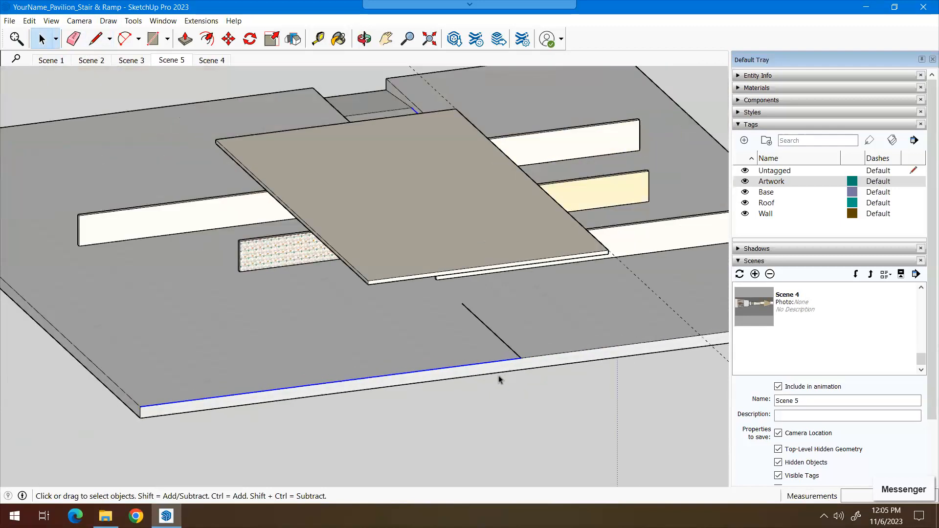
{"action": "key", "text": "Delete"}
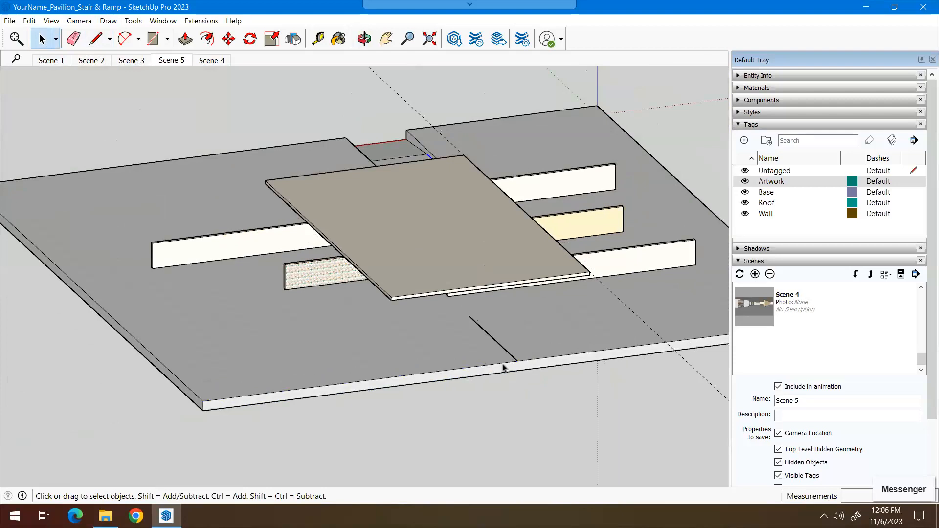
Step: Draw a line of 24'7.5" along the base slab's upper edge, starting where the remaining side line meets it
{"action": "scroll", "coordinate": [506, 366], "scroll_direction": "up", "scroll_amount": 4}
{"action": "left_click", "coordinate": [95, 38]}
{"action": "left_click", "coordinate": [530, 359]}
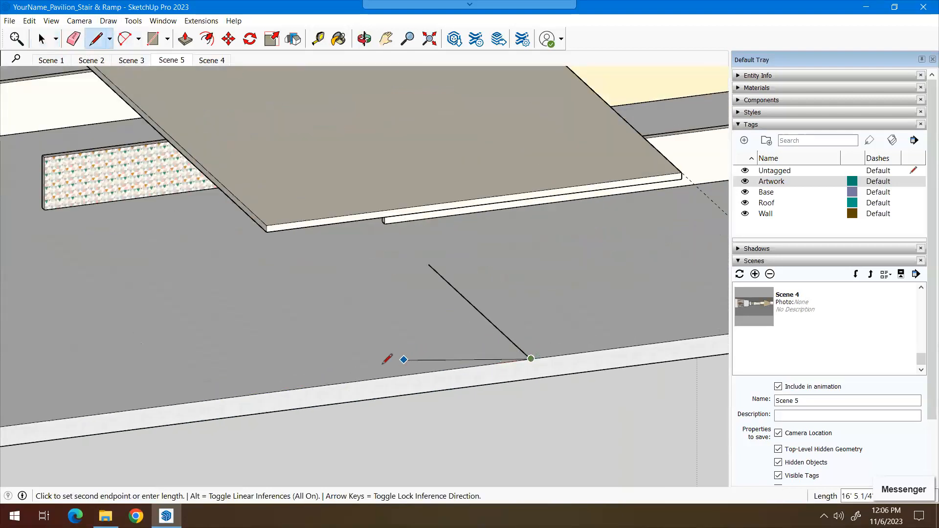
{"action": "type", "text": "24'7.5\""}
{"action": "key", "text": "Return"}
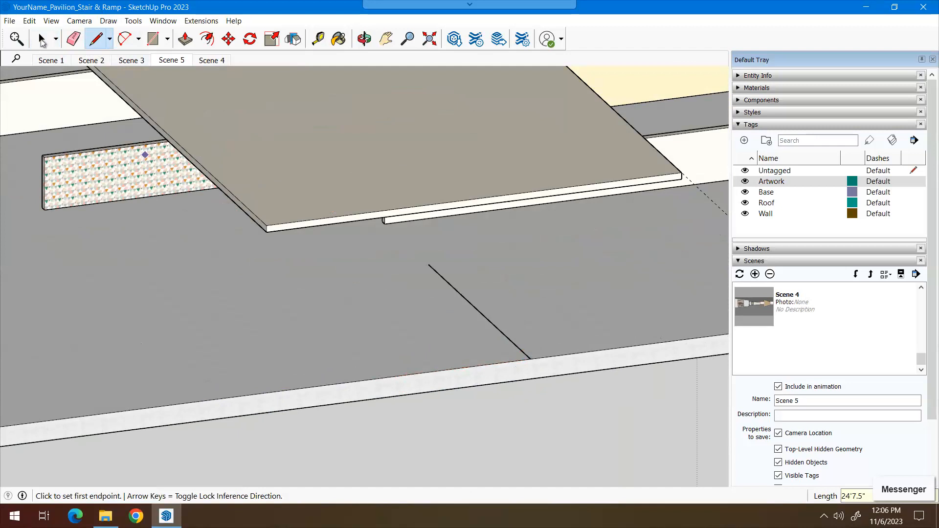
{"action": "key", "text": "space"}
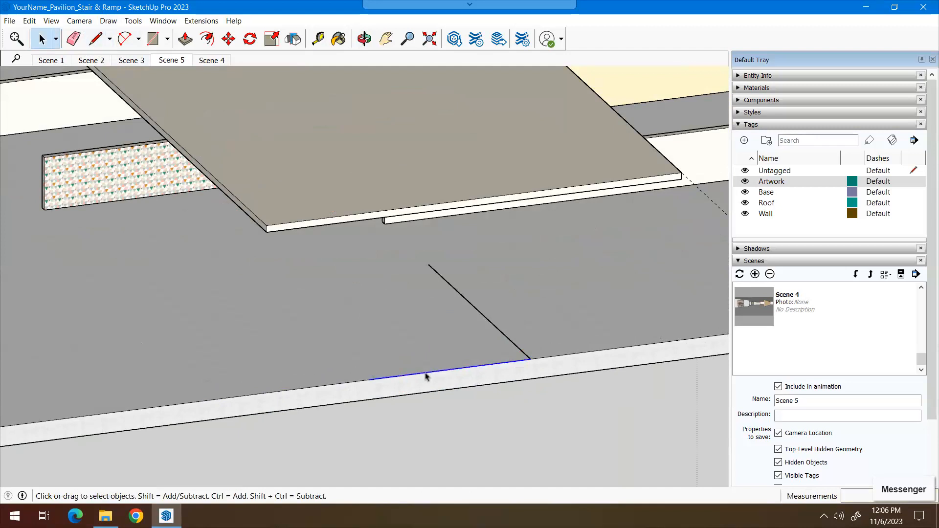
Step: Draw a second side line inward from the free end of the 24'7.5" edge line and a parallel inner line past the existing side line
{"action": "left_click", "coordinate": [95, 38]}
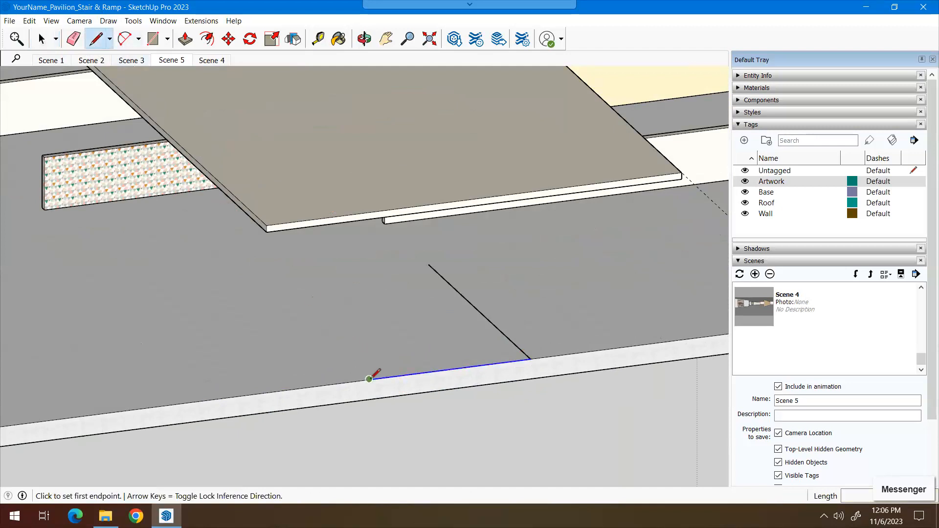
{"action": "left_click", "coordinate": [369, 379]}
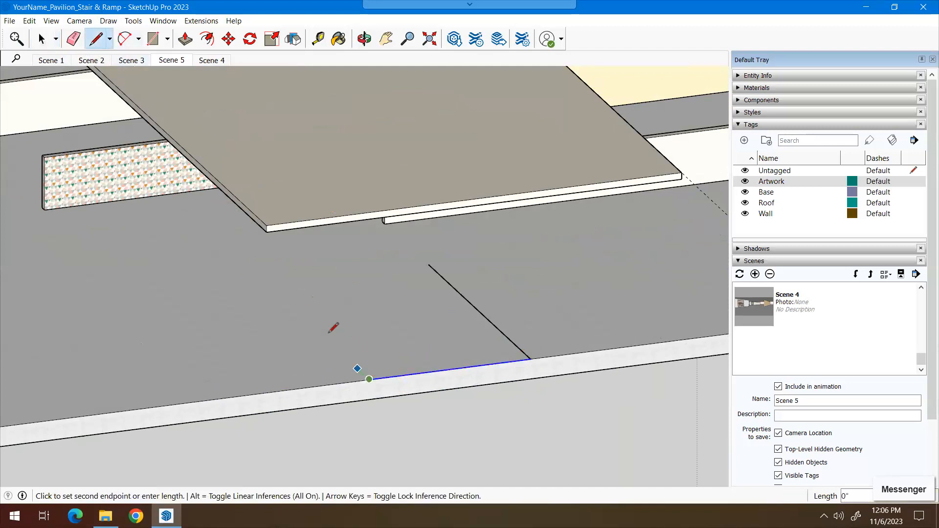
{"action": "left_click", "coordinate": [264, 282]}
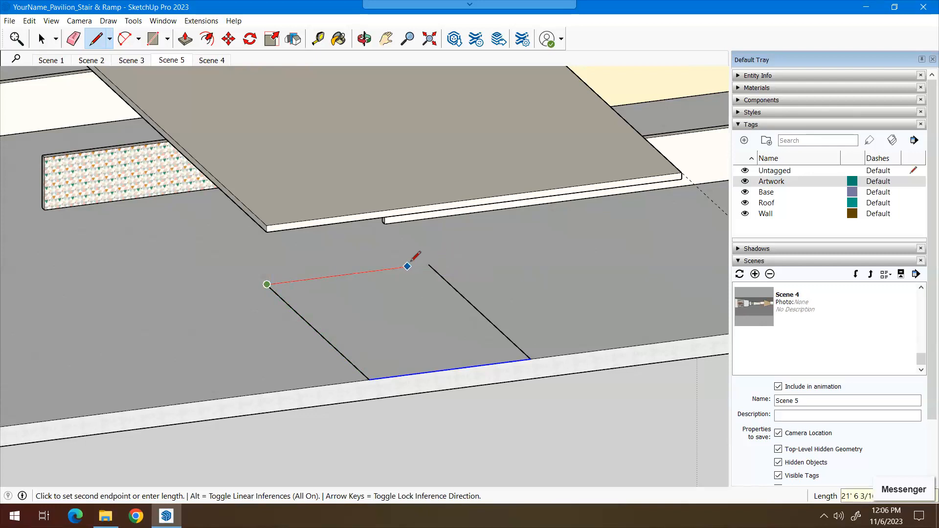
{"action": "scroll", "coordinate": [453, 256], "scroll_direction": "up", "scroll_amount": 3}
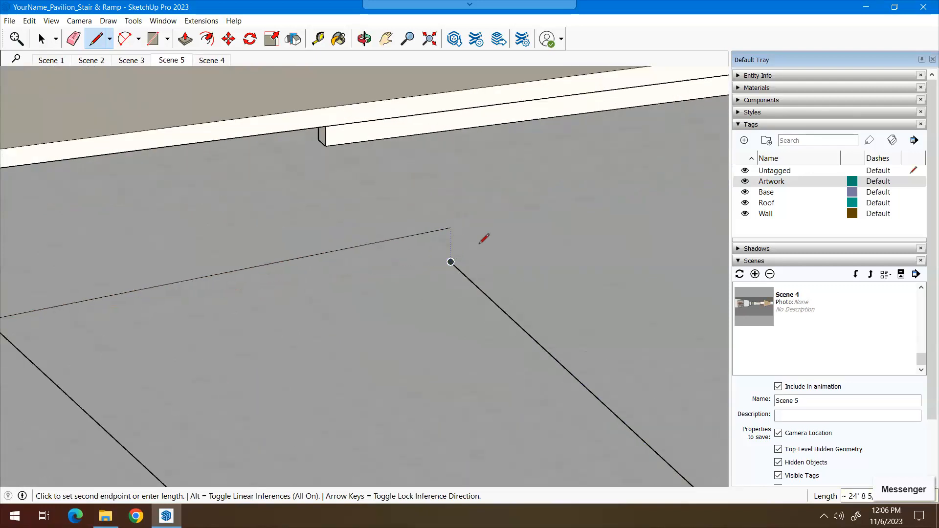
{"action": "left_click", "coordinate": [551, 248]}
{"action": "key", "text": "Escape"}
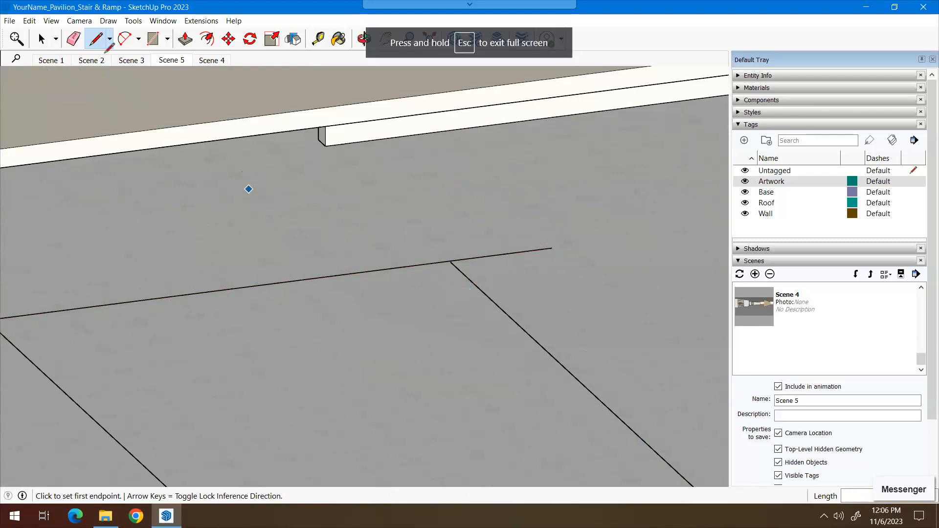
Step: Delete the old side line on the floor, keeping the new side line and the inner line
{"action": "key", "text": "space"}
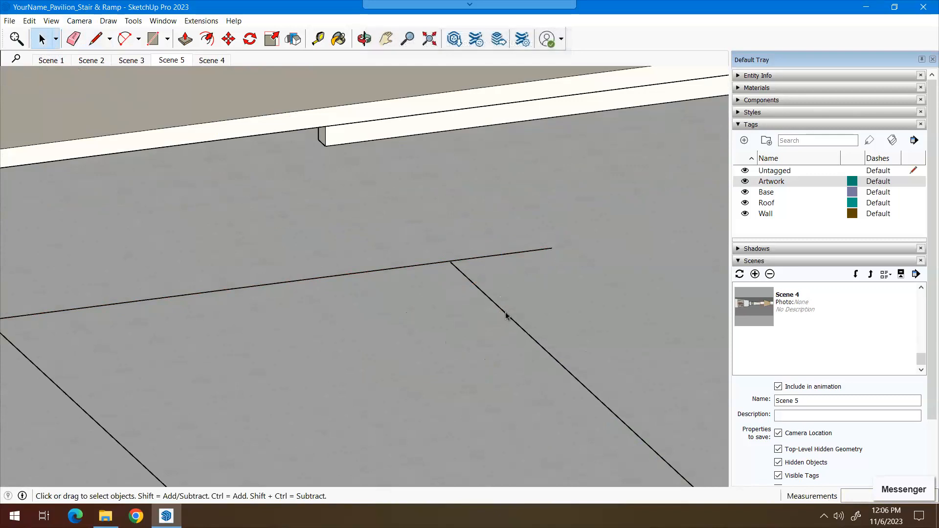
{"action": "left_click", "coordinate": [507, 315]}
{"action": "scroll", "coordinate": [501, 316], "scroll_direction": "down", "scroll_amount": 3}
{"action": "key", "text": "Delete"}
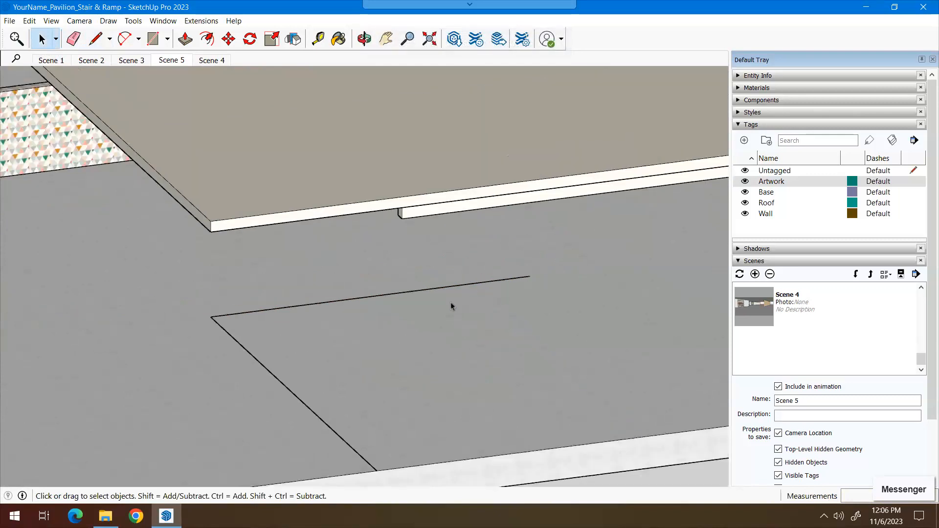
Step: Draw a straight line from the lower corner of the wall under the roof, across the inner line, to the base slab's edge
{"action": "left_click", "coordinate": [100, 39]}
{"action": "left_click", "coordinate": [402, 218]}
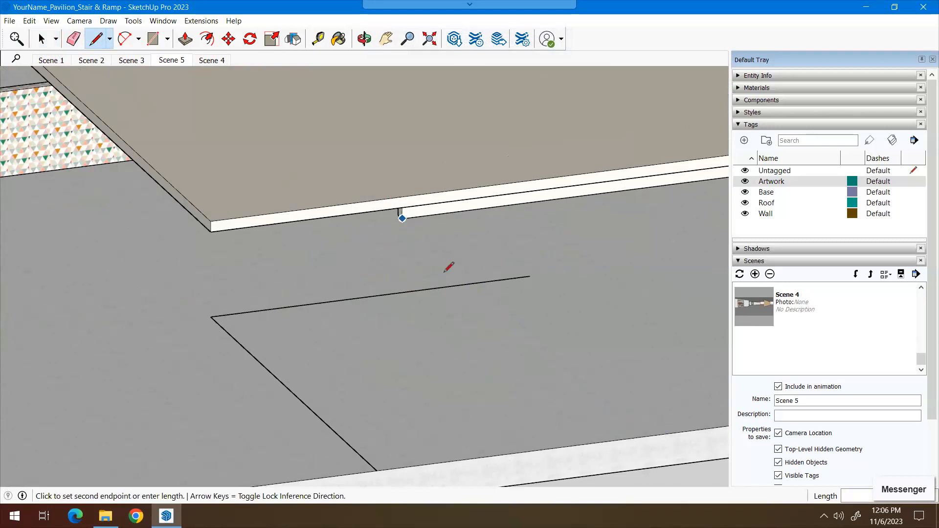
{"action": "left_click", "coordinate": [638, 437]}
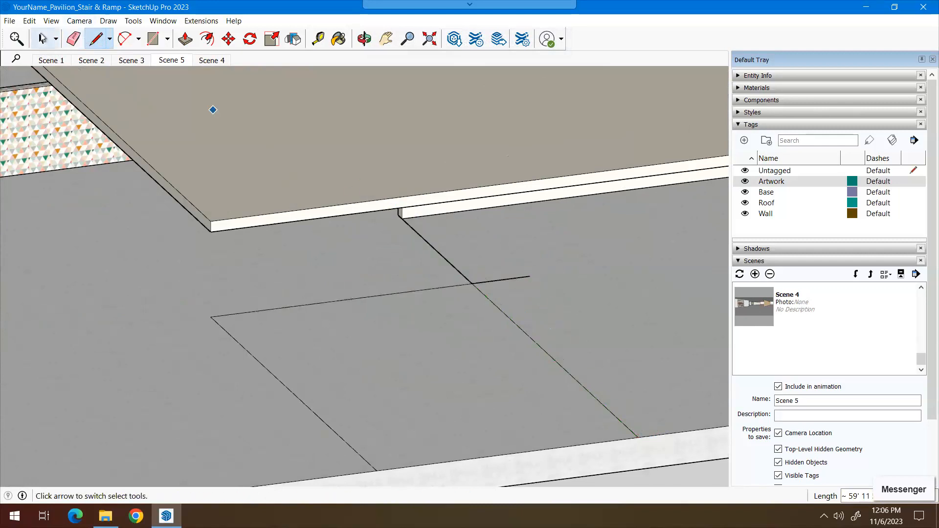
Step: Delete the inner line's overhang and the line segment between the wall corner and the outline, leaving a closed rectangle
{"action": "left_click", "coordinate": [42, 38]}
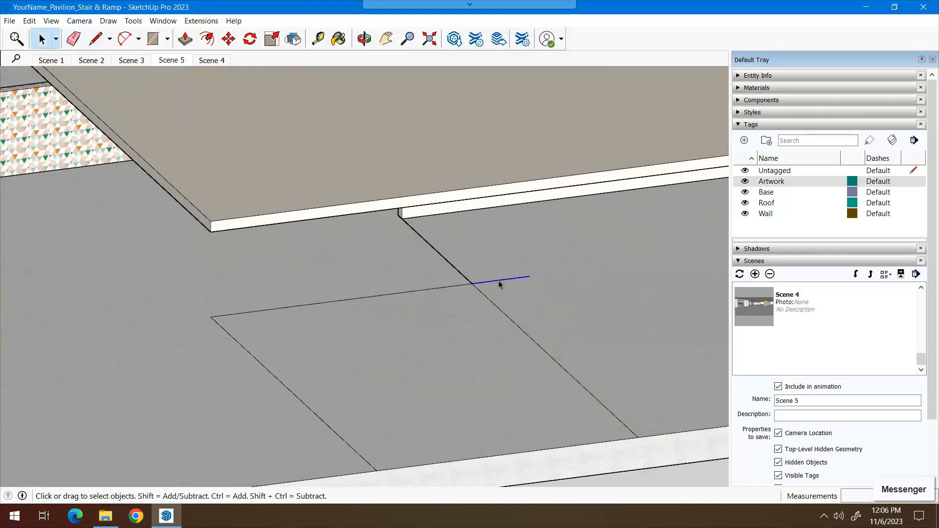
{"action": "key", "text": "Delete"}
{"action": "scroll", "coordinate": [451, 337], "scroll_direction": "down", "scroll_amount": 2}
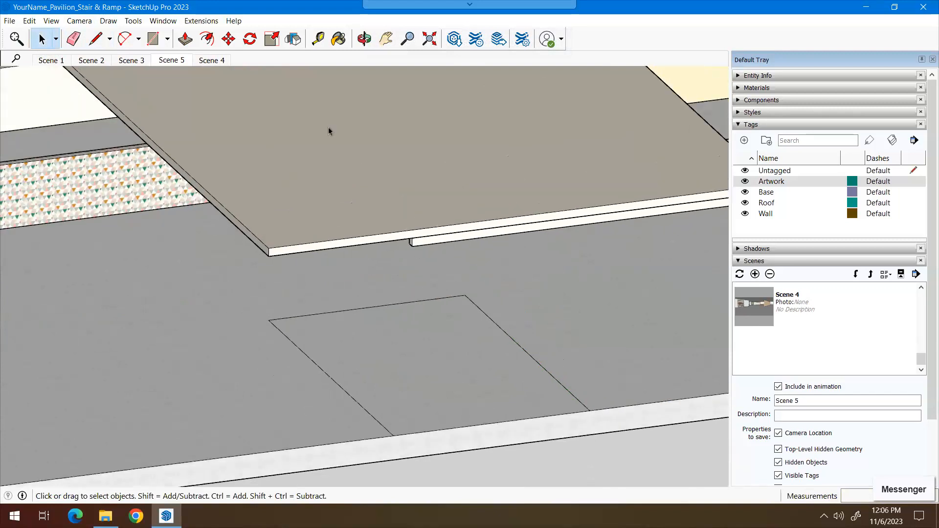
Step: Push the rectangle down 36" to cut it out of the base slab
{"action": "left_click", "coordinate": [182, 42]}
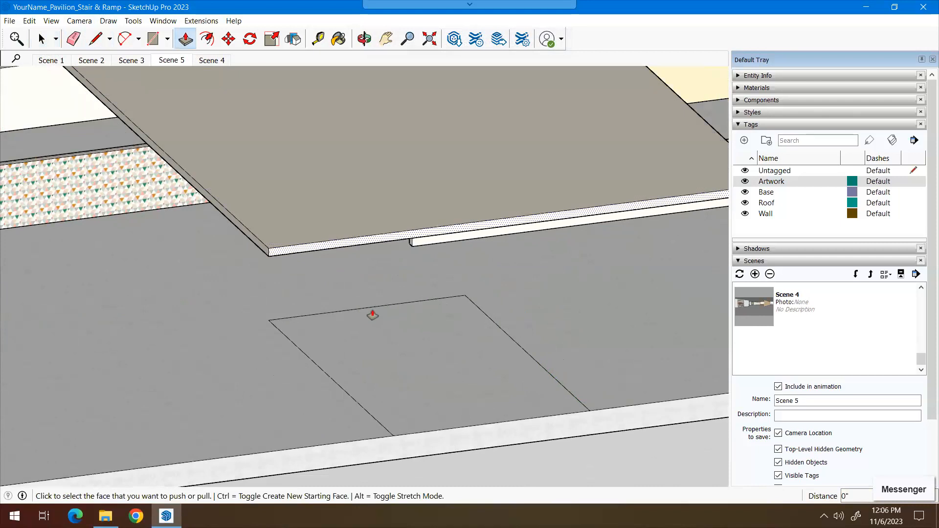
{"action": "left_click", "coordinate": [394, 343]}
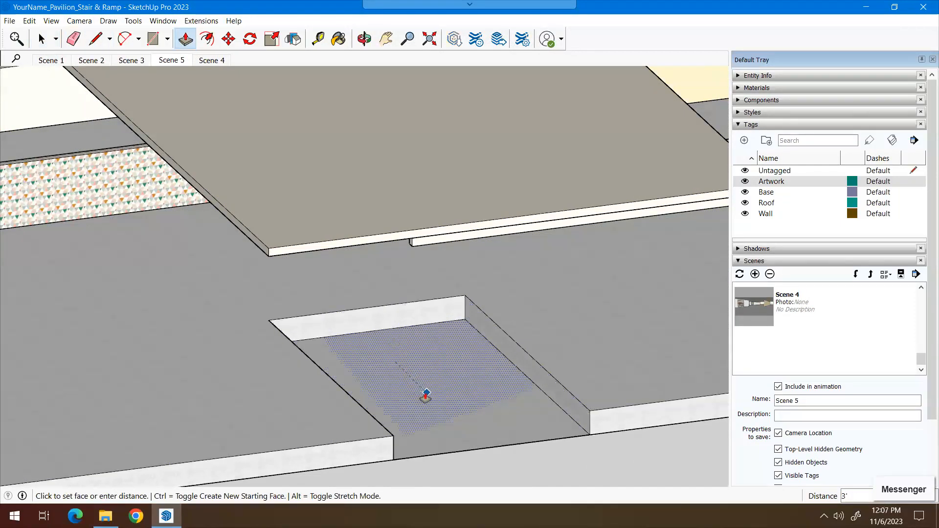
{"action": "type", "text": "36\""}
{"action": "key", "text": "Return"}
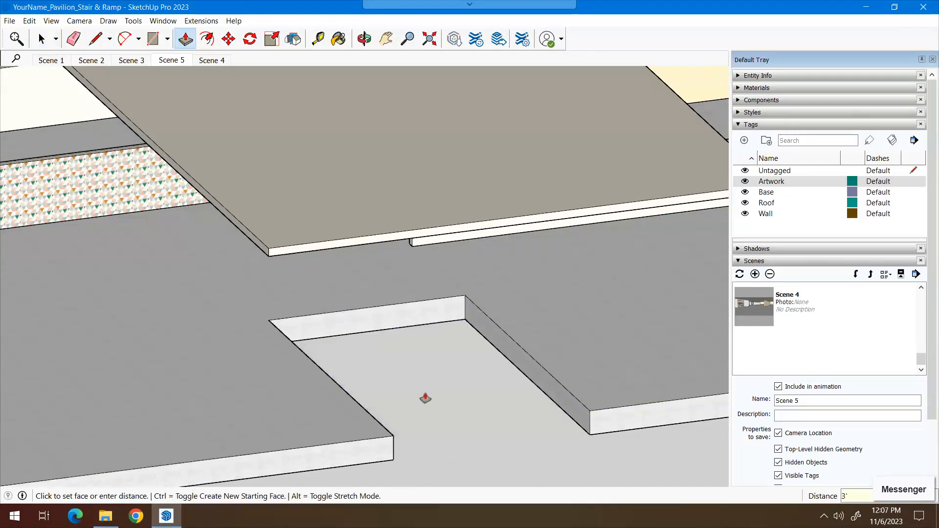
Step: Draw a 30" vertical line up from the bottom of the cutout's inner corner and select it
{"action": "scroll", "coordinate": [432, 372], "scroll_direction": "down", "scroll_amount": 3}
{"action": "scroll", "coordinate": [432, 372], "scroll_direction": "down", "scroll_amount": 2}
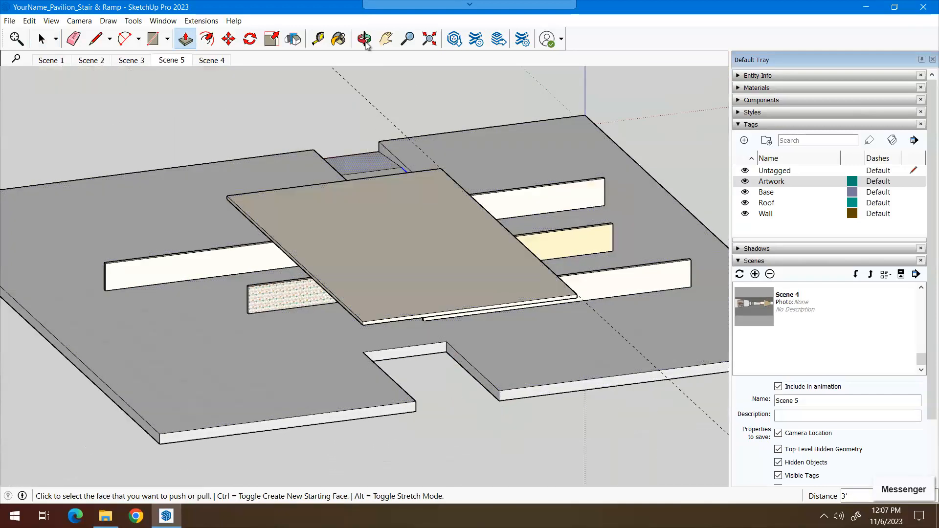
{"action": "middle_click_drag", "start_coordinate": [447, 368], "coordinate": [170, 361]}
{"action": "scroll", "coordinate": [171, 342], "scroll_direction": "up", "scroll_amount": 6}
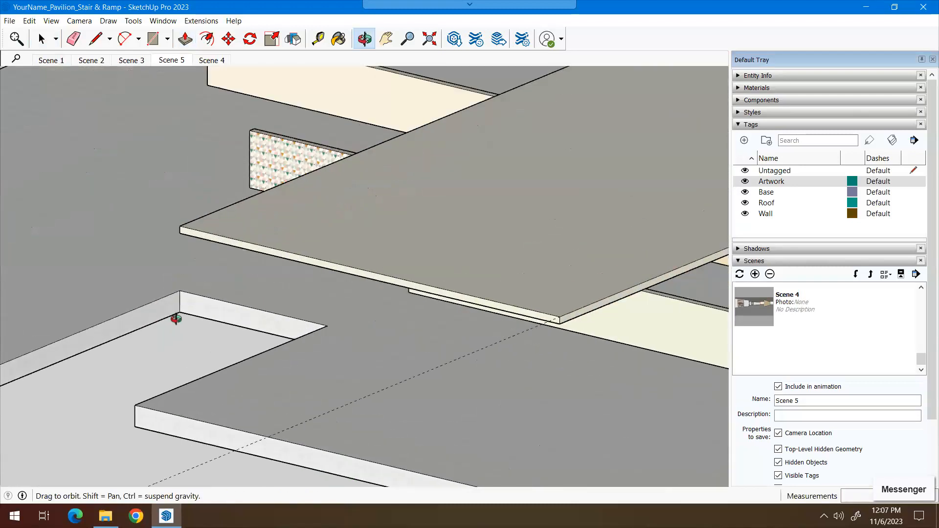
{"action": "scroll", "coordinate": [176, 319], "scroll_direction": "up", "scroll_amount": 5}
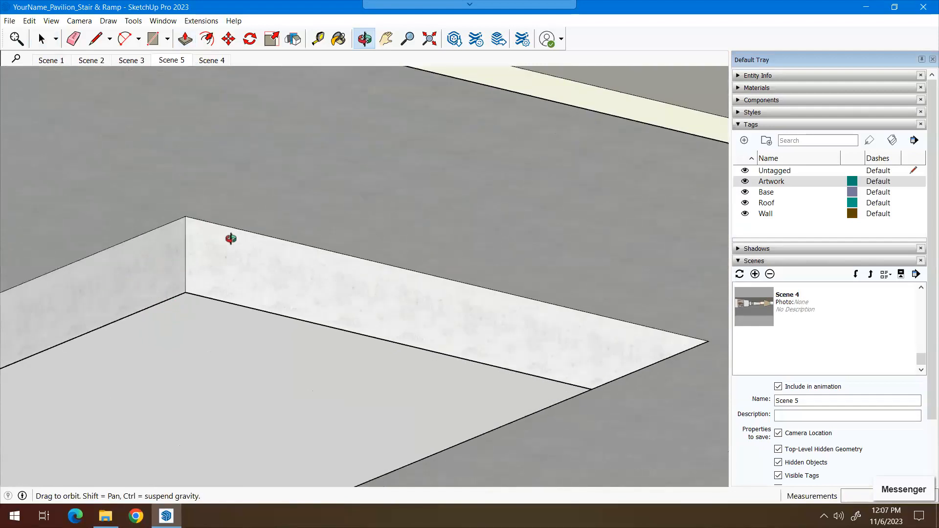
{"action": "left_click", "coordinate": [89, 47]}
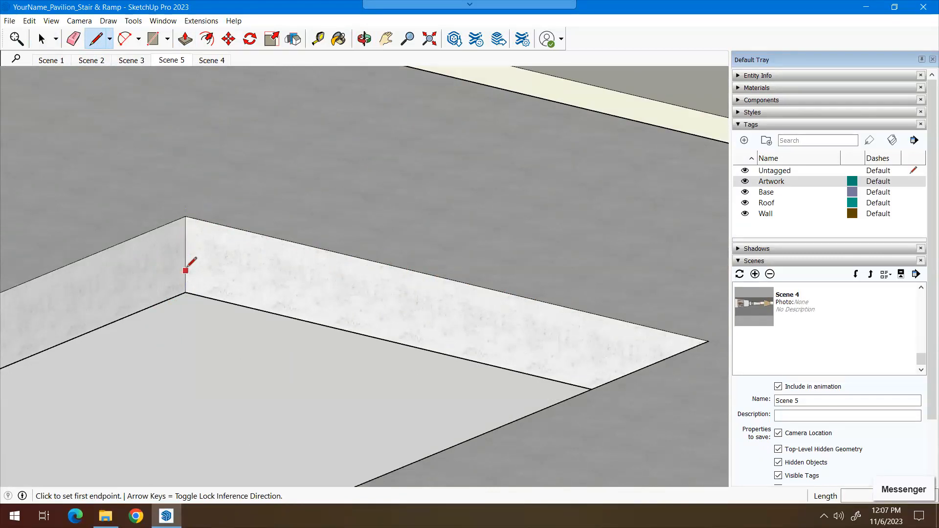
{"action": "left_click", "coordinate": [185, 292]}
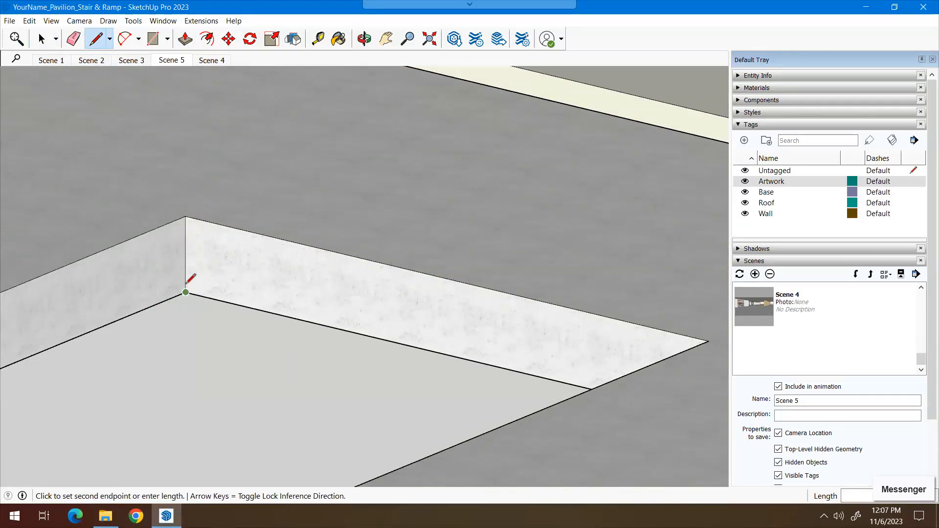
{"action": "type", "text": "30"}
{"action": "key", "text": "Return"}
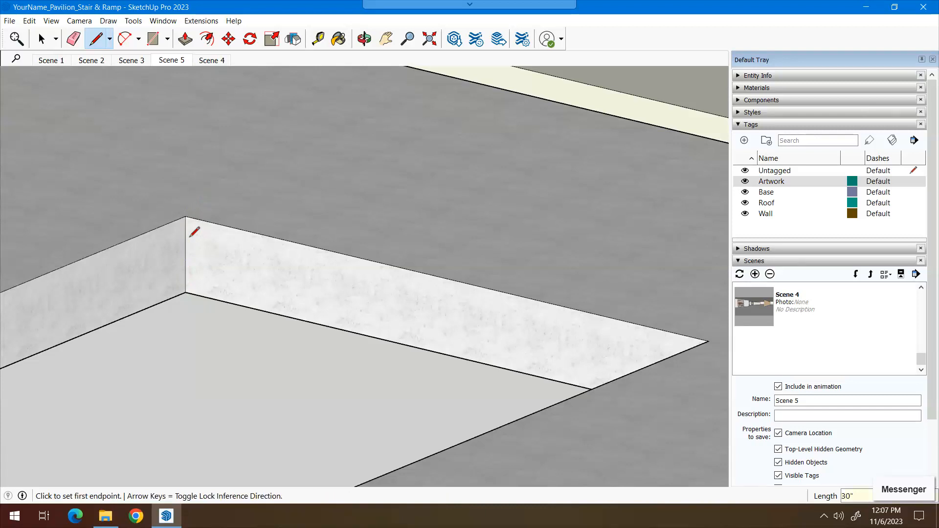
{"action": "key", "text": "space"}
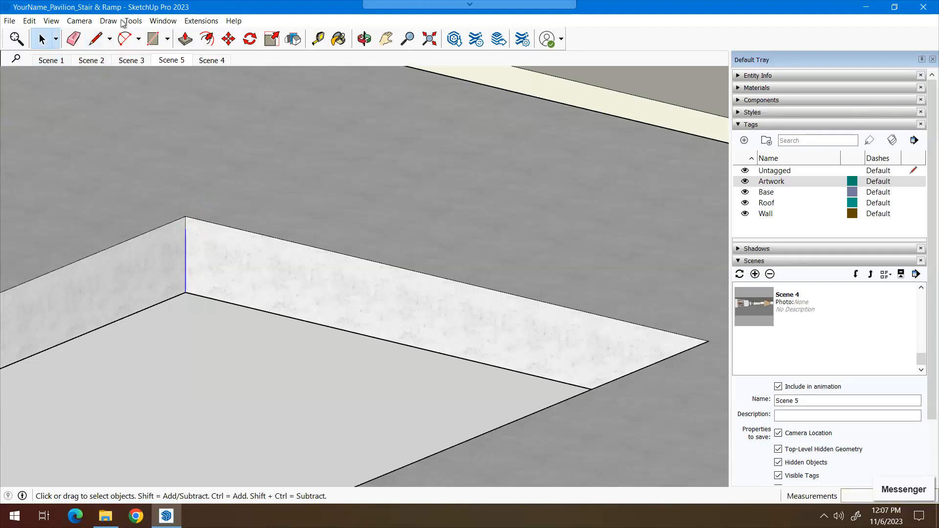
Step: Start the stair profile on the cutout's side wall from the 30" line's upper end with a 12" tread, 6" riser and 12" tread
{"action": "left_click", "coordinate": [97, 39]}
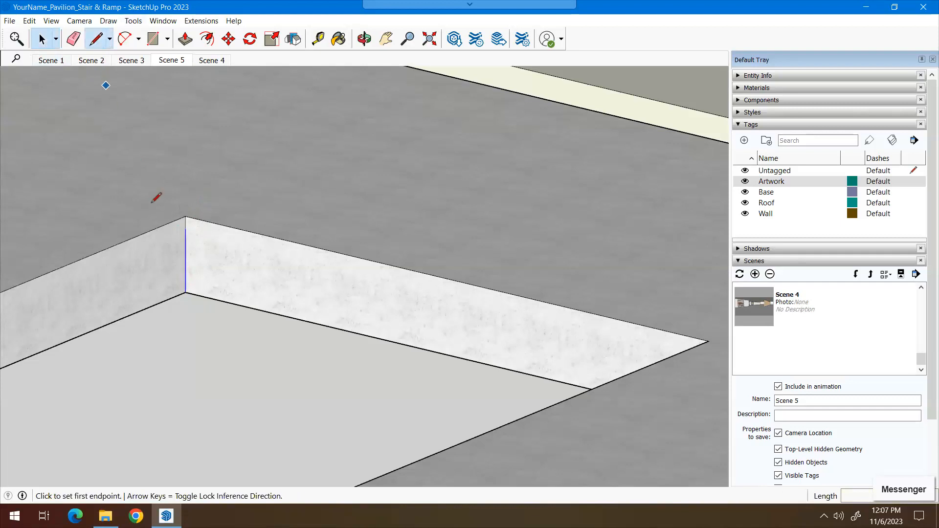
{"action": "left_click", "coordinate": [186, 229]}
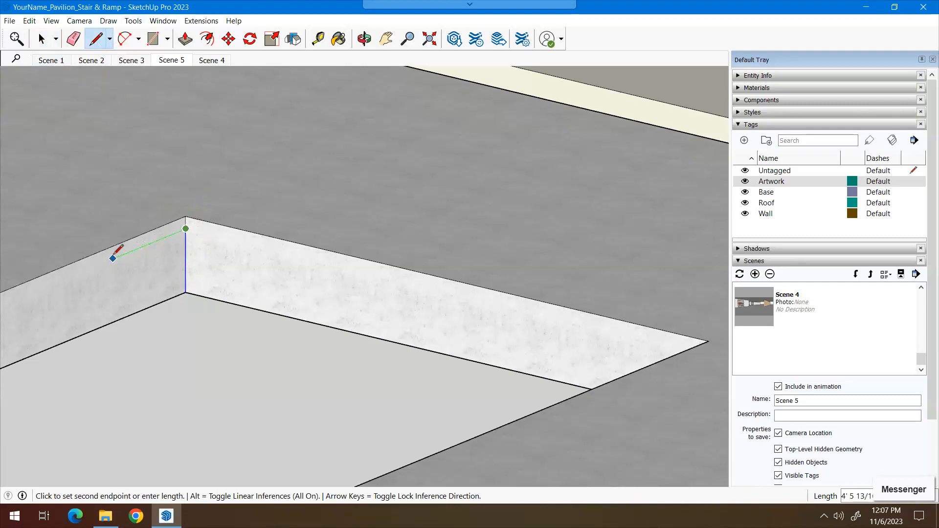
{"action": "type", "text": "12"}
{"action": "key", "text": "Return"}
{"action": "type", "text": "6"}
{"action": "key", "text": "Return"}
{"action": "type", "text": "1'"}
{"action": "key", "text": "Return"}
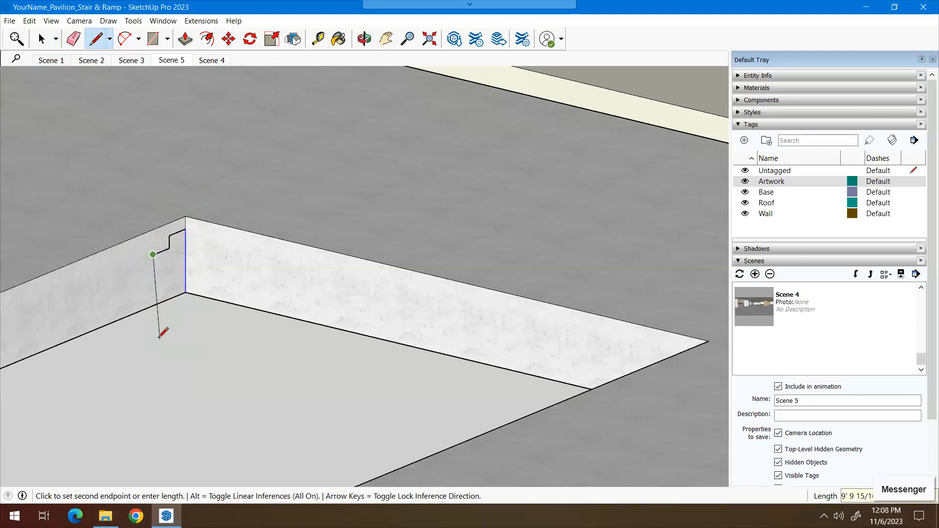
Step: Continue the stair profile downward with a 6" riser, 12" tread, 6" riser, 12" tread and 6" riser
{"action": "type", "text": "6"}
{"action": "key", "text": "Return"}
{"action": "type", "text": "12"}
{"action": "key", "text": "Return"}
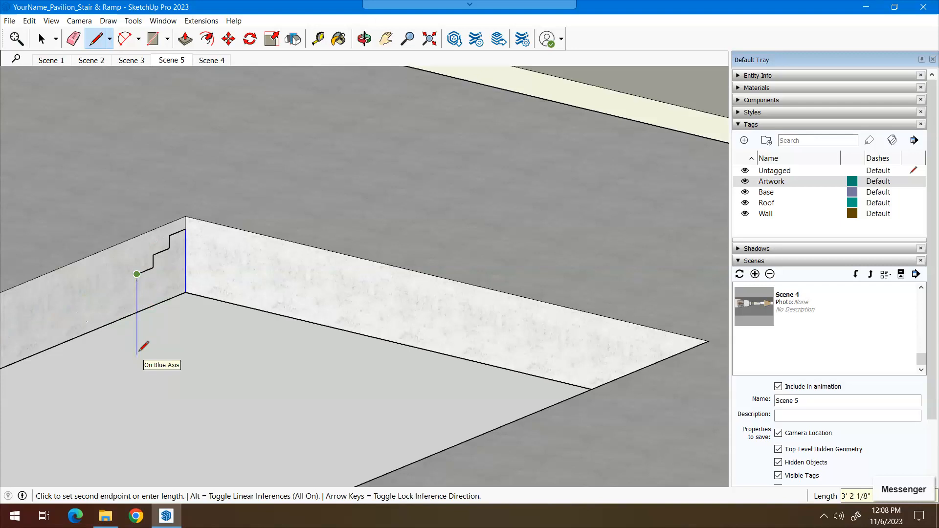
{"action": "key", "text": "Return"}
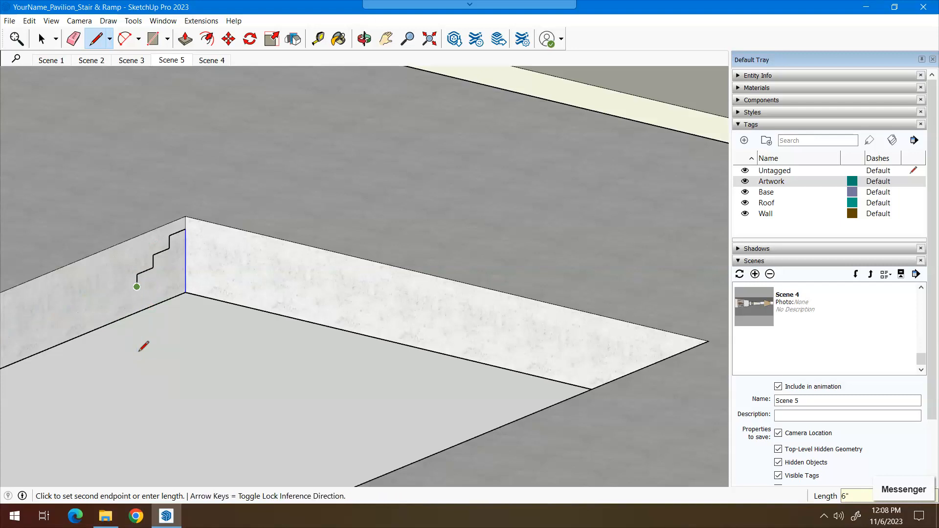
{"action": "type", "text": "12"}
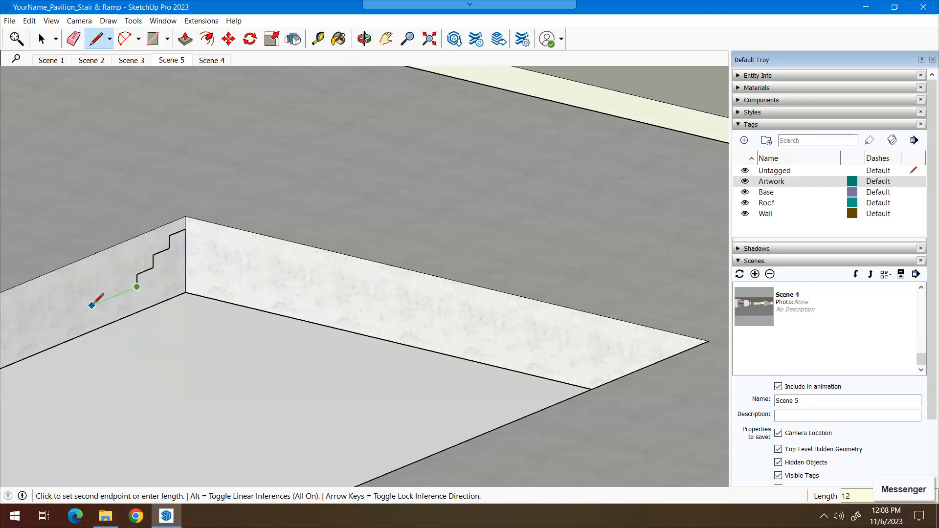
{"action": "key", "text": "Return"}
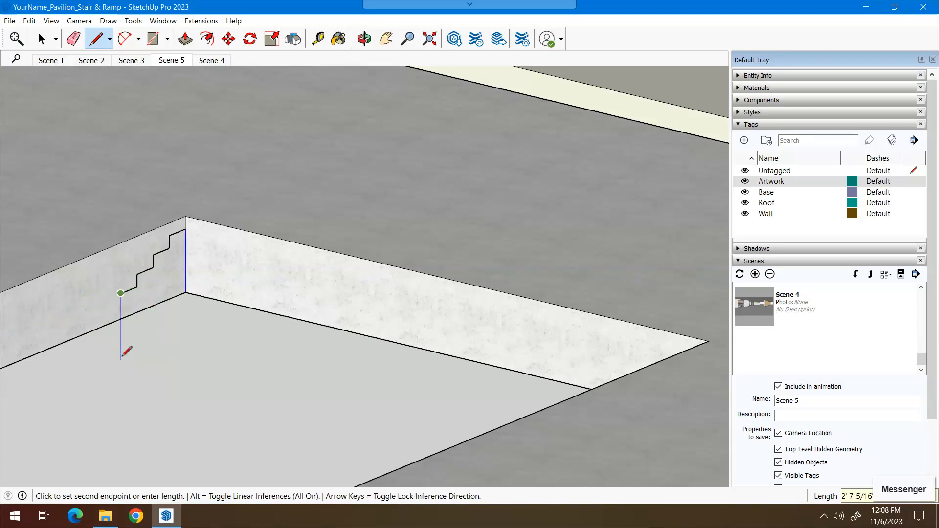
{"action": "type", "text": "6"}
{"action": "key", "text": "Return"}
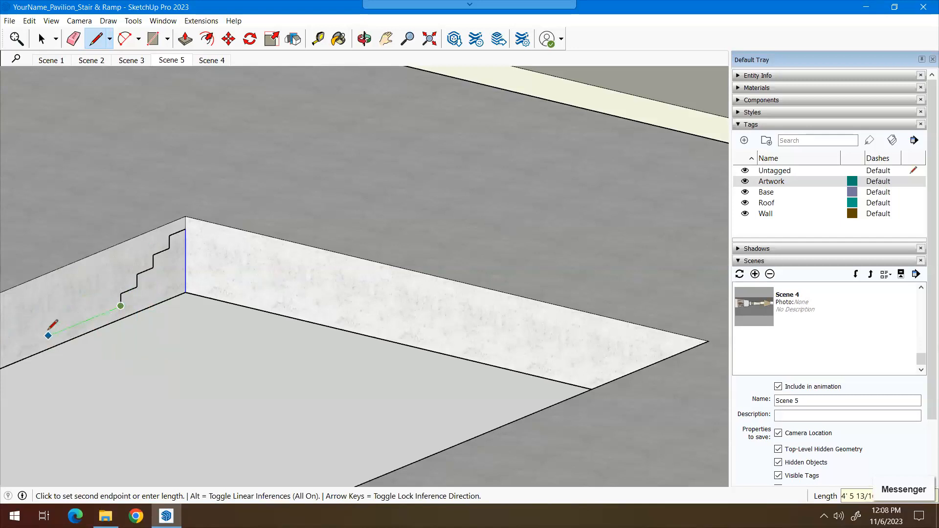
Step: Finish the stair profile with a 12" tread and 6" riser, and close it along the bottom edge back to the inner corner
{"action": "type", "text": "12"}
{"action": "key", "text": "Return"}
{"action": "type", "text": "6"}
{"action": "key", "text": "Return"}
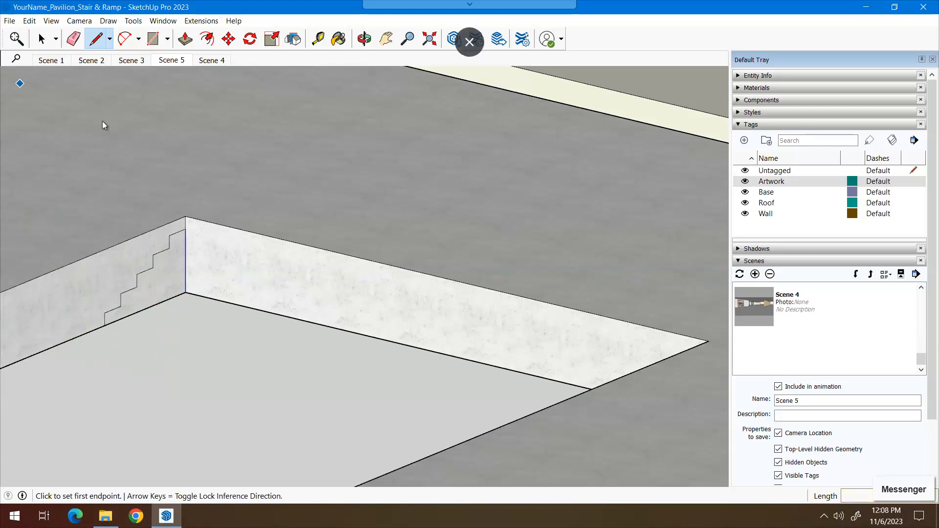
{"action": "left_click", "coordinate": [104, 325]}
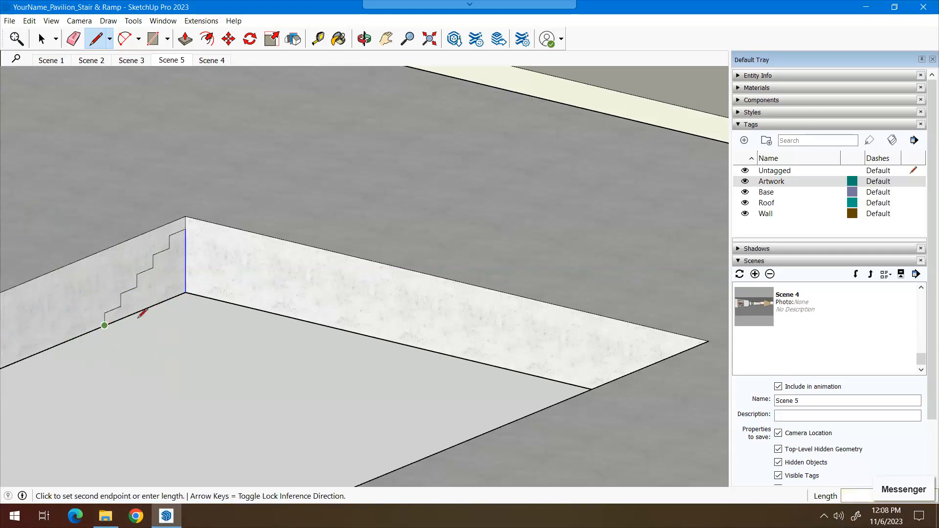
{"action": "left_click", "coordinate": [186, 292]}
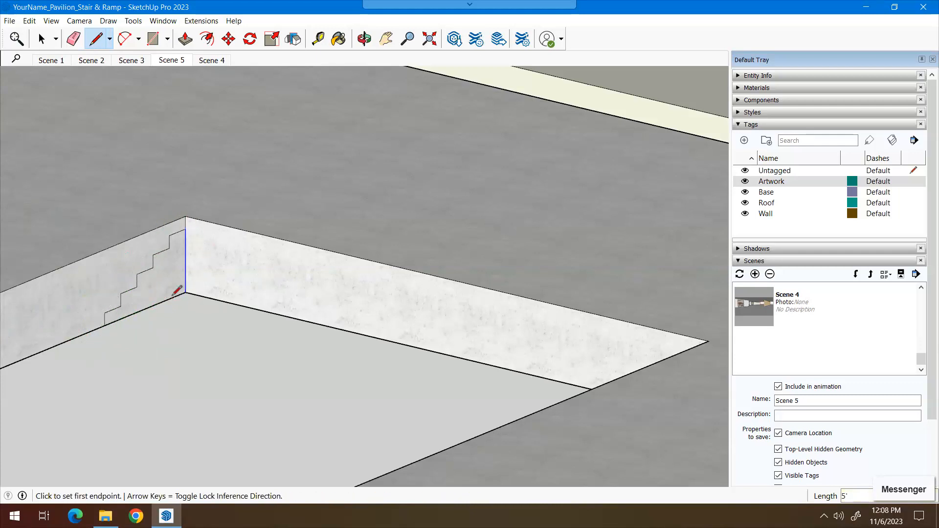
Step: Try to extrude the stair profile with Push/Pull across the cutout to its opposite side wall
{"action": "left_click", "coordinate": [186, 39]}
{"action": "left_click", "coordinate": [172, 272]}
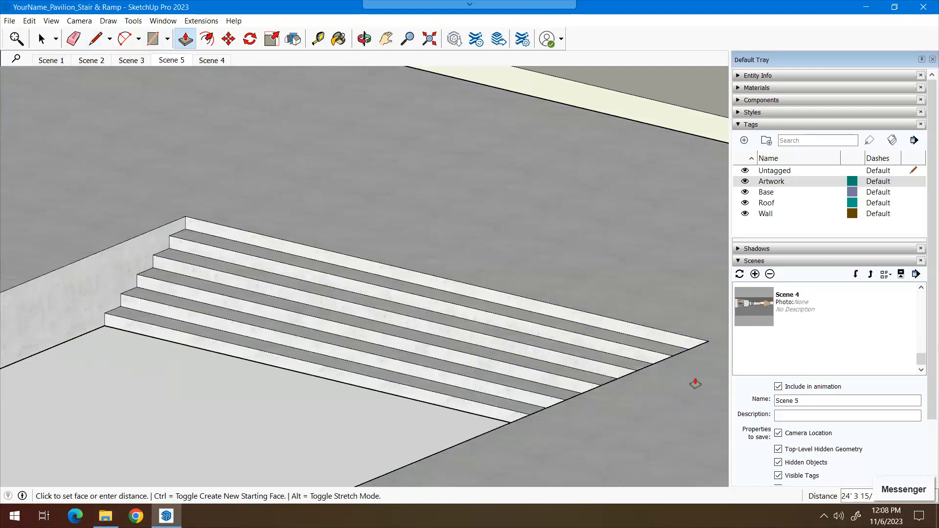
{"action": "left_click", "coordinate": [630, 353]}
{"action": "scroll", "coordinate": [628, 351], "scroll_direction": "down", "scroll_amount": 5}
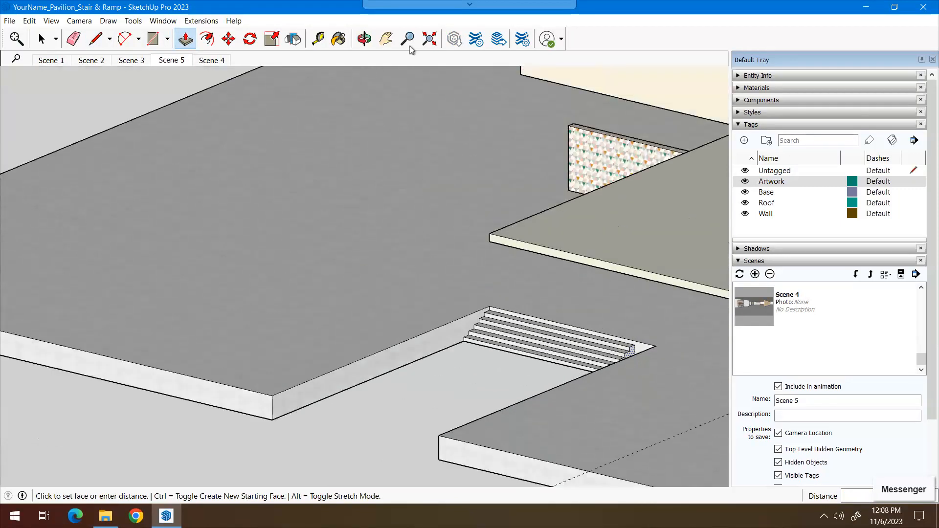
{"action": "left_click", "coordinate": [365, 40]}
{"action": "left_click_drag", "start_coordinate": [477, 379], "coordinate": [544, 357]}
{"action": "key", "text": "p"}
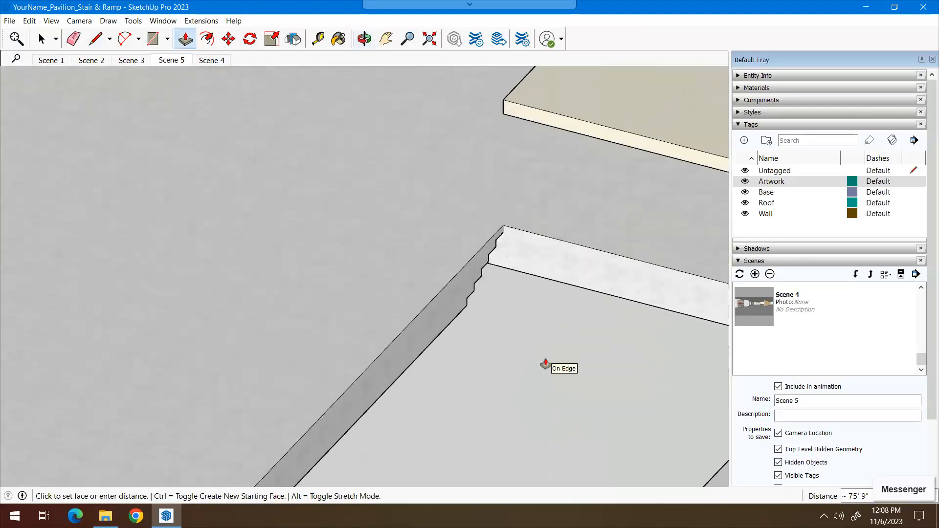
{"action": "key", "text": "Escape"}
{"action": "scroll", "coordinate": [503, 270], "scroll_direction": "down", "scroll_amount": 3}
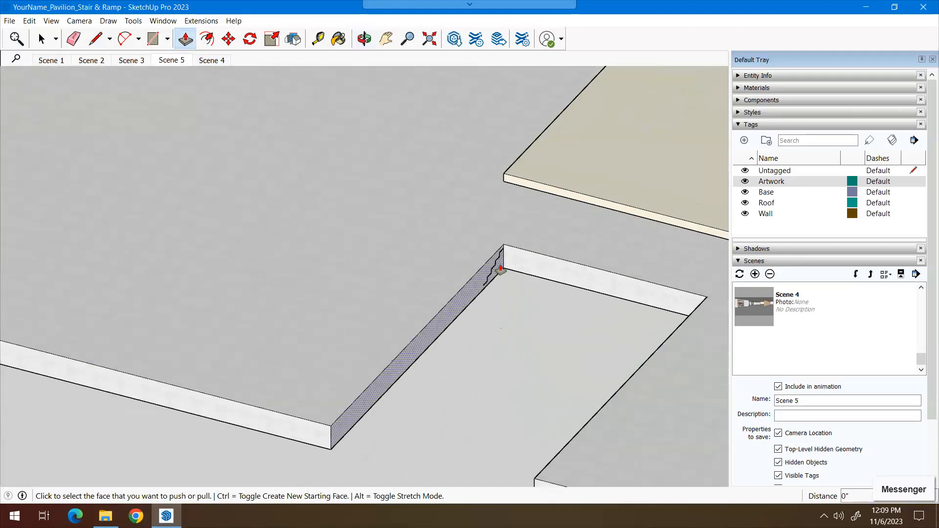
{"action": "left_click", "coordinate": [501, 270]}
{"action": "scroll", "coordinate": [489, 272], "scroll_direction": "up", "scroll_amount": 5}
{"action": "left_click", "coordinate": [480, 275]}
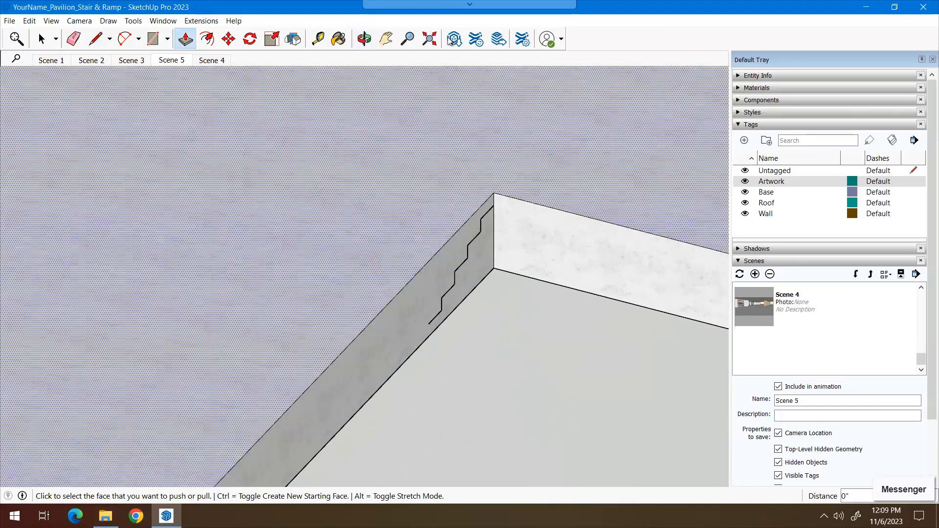
Step: Redraw the stair profile's lowest 6" riser down to the wall's bottom edge and close the profile along that edge from the inner corner
{"action": "left_click", "coordinate": [364, 39]}
{"action": "left_click_drag", "start_coordinate": [449, 335], "coordinate": [296, 210]}
{"action": "key", "text": "p"}
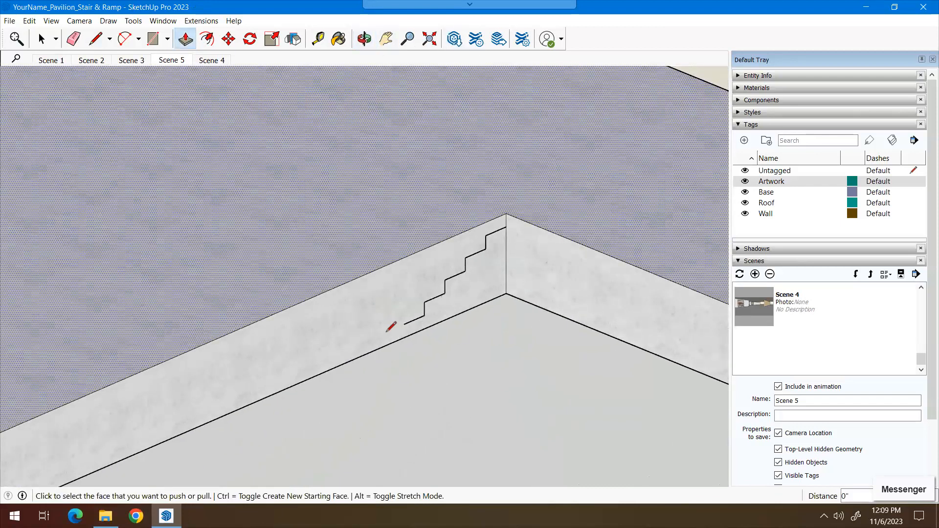
{"action": "key", "text": "l"}
{"action": "left_click", "coordinate": [404, 324]}
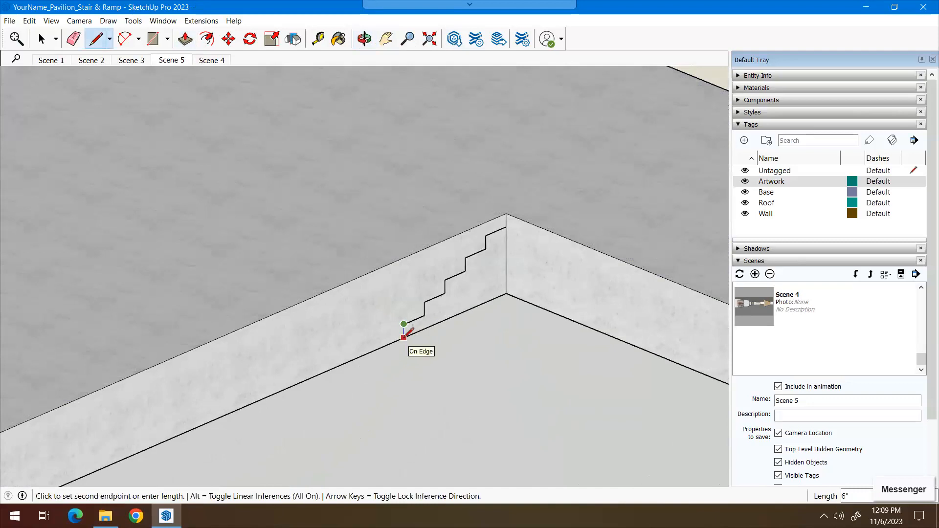
{"action": "left_click", "coordinate": [403, 338]}
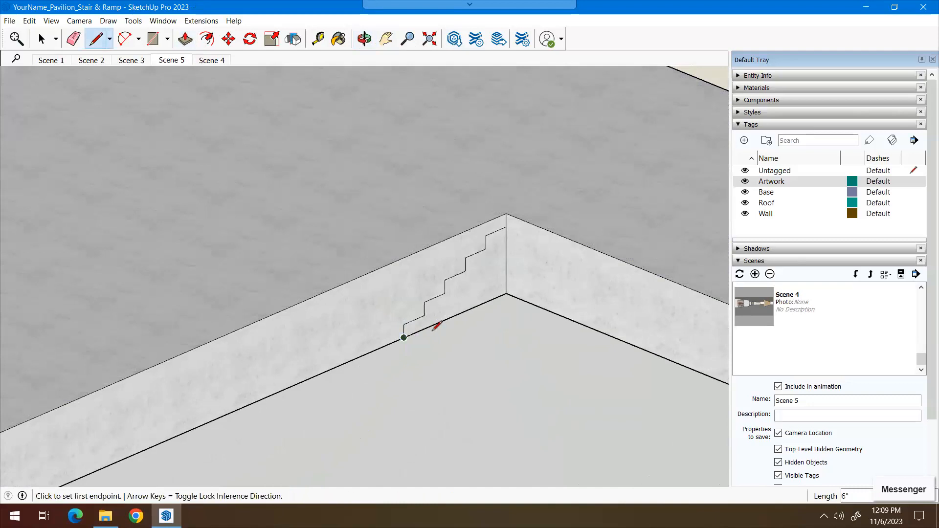
{"action": "left_click", "coordinate": [506, 293]}
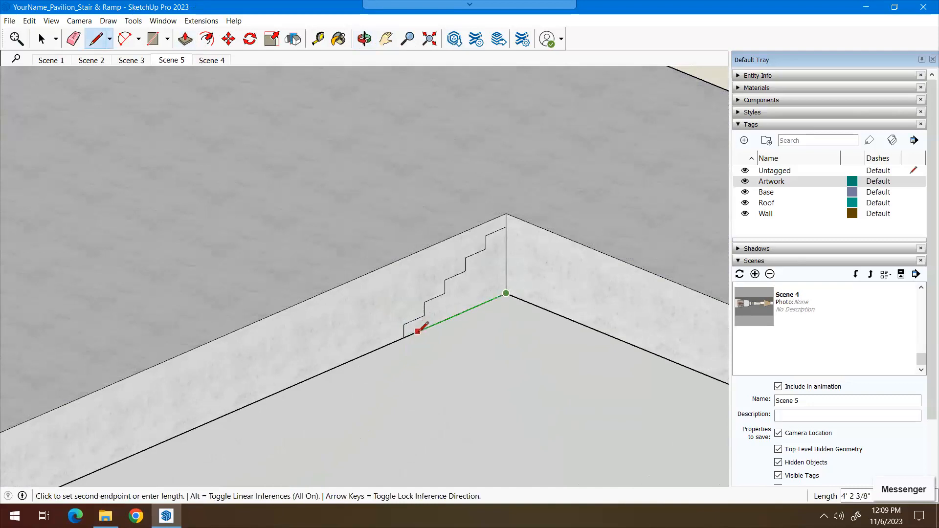
{"action": "left_click", "coordinate": [404, 337]}
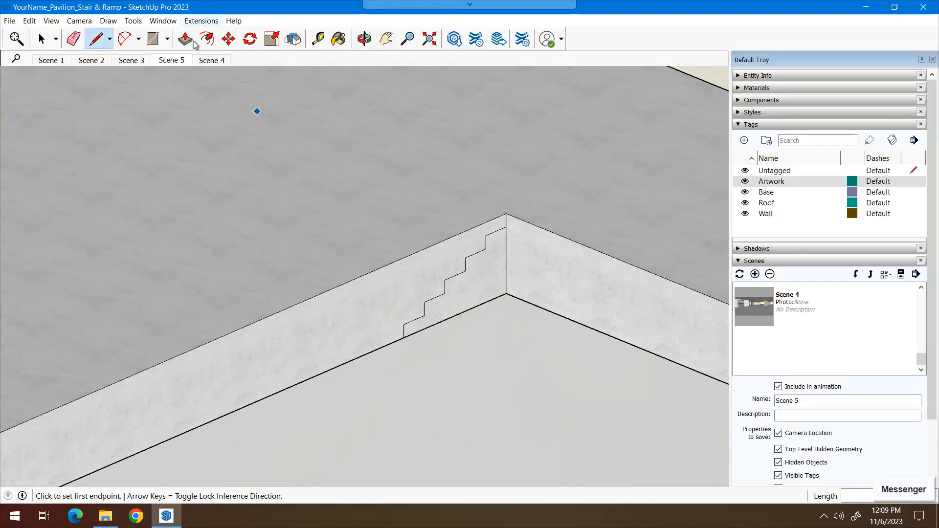
Step: Extrude the closed stair profile with Push/Pull across the cutout's full width to the opposite side wall
{"action": "key", "text": "p"}
{"action": "left_click", "coordinate": [473, 291]}
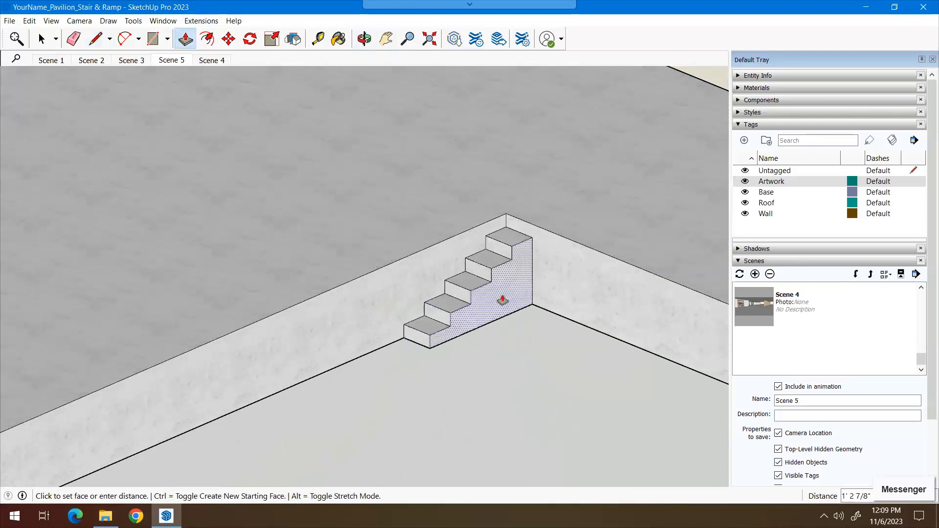
{"action": "scroll", "coordinate": [509, 304], "scroll_direction": "down", "scroll_amount": 4}
{"action": "scroll", "coordinate": [602, 362], "scroll_direction": "down", "scroll_amount": 2}
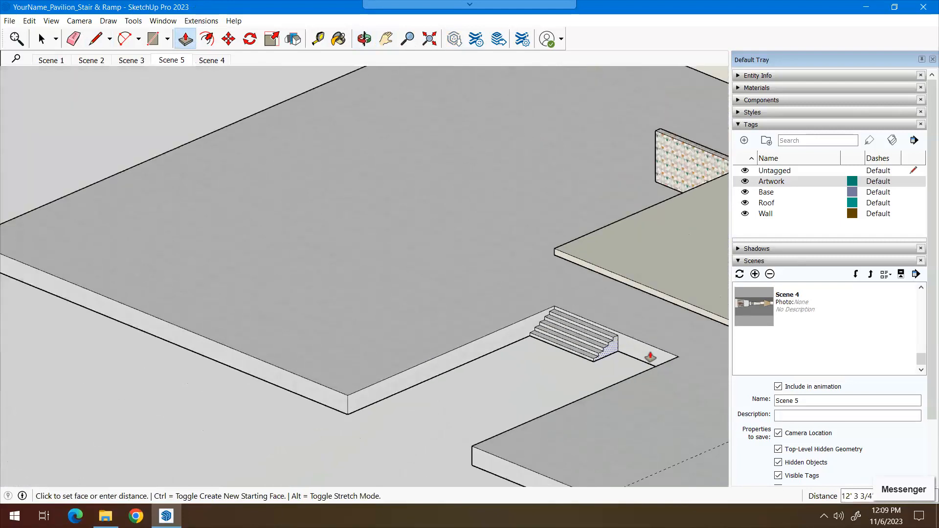
{"action": "scroll", "coordinate": [673, 370], "scroll_direction": "up", "scroll_amount": 4}
{"action": "left_click", "coordinate": [677, 375]}
Step: Inspect the stair from the front and both sides, and view the whole pavilion around to the slab's other opening
{"action": "left_click", "coordinate": [375, 49]}
{"action": "left_click_drag", "start_coordinate": [398, 367], "coordinate": [591, 317]}
{"action": "scroll", "coordinate": [572, 383], "scroll_direction": "down", "scroll_amount": 5}
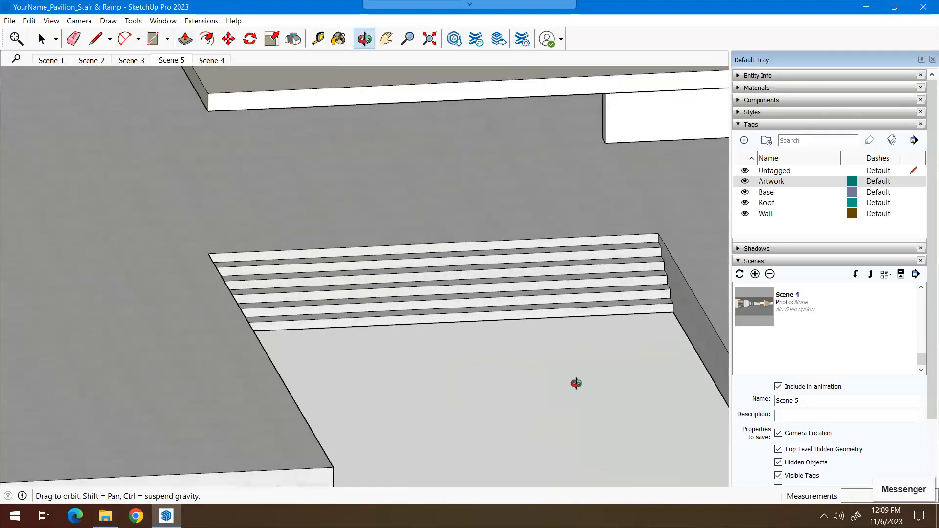
{"action": "left_click_drag", "start_coordinate": [557, 405], "coordinate": [403, 419]}
{"action": "scroll", "coordinate": [380, 396], "scroll_direction": "down", "scroll_amount": 4}
{"action": "scroll", "coordinate": [442, 422], "scroll_direction": "down", "scroll_amount": 6}
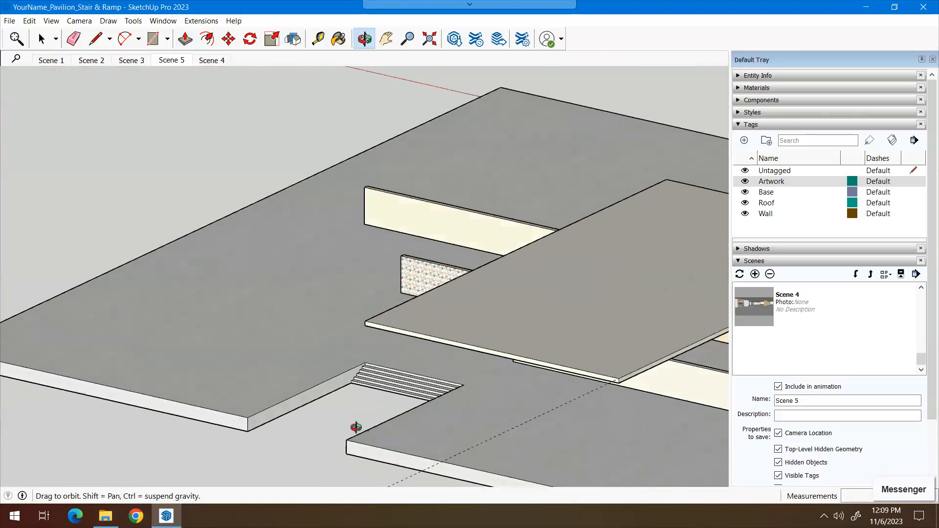
{"action": "left_click_drag", "start_coordinate": [407, 429], "coordinate": [137, 422]}
{"action": "scroll", "coordinate": [280, 429], "scroll_direction": "up", "scroll_amount": 4}
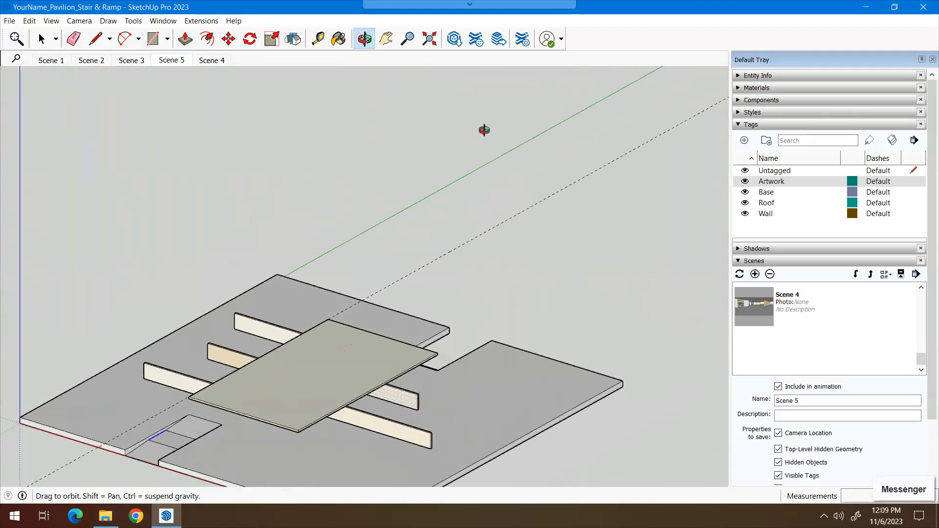